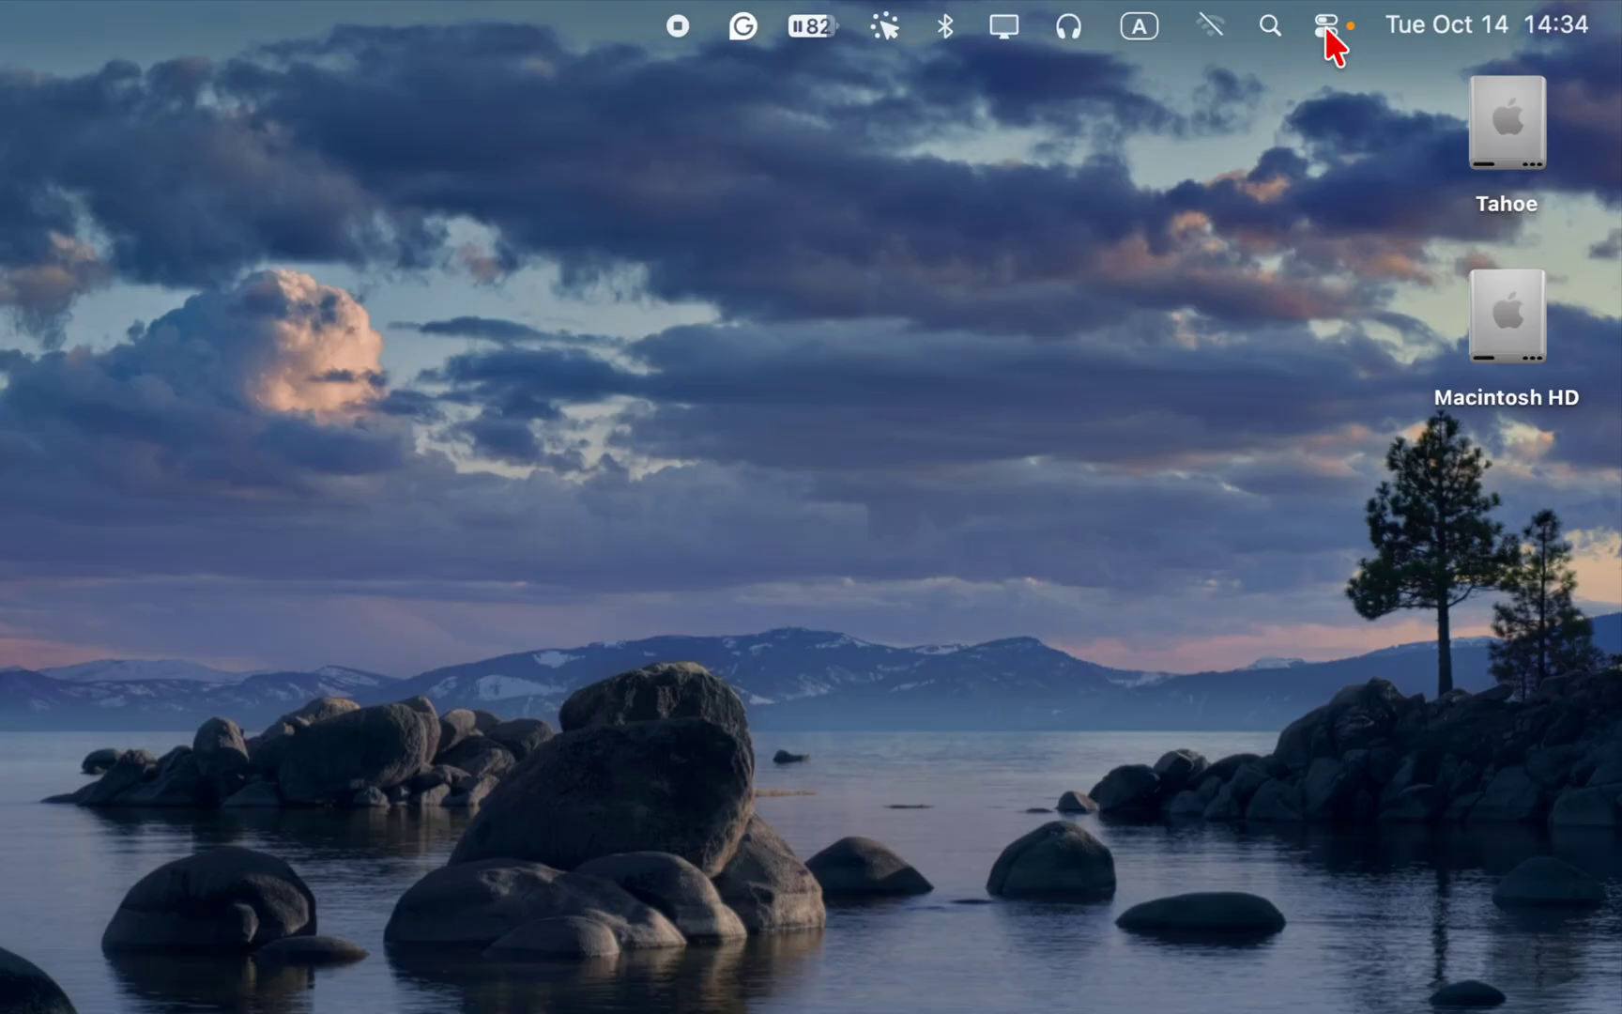
Drag the Display slider in Control Center to the right to brighten the screen.
left_click(1327, 27)
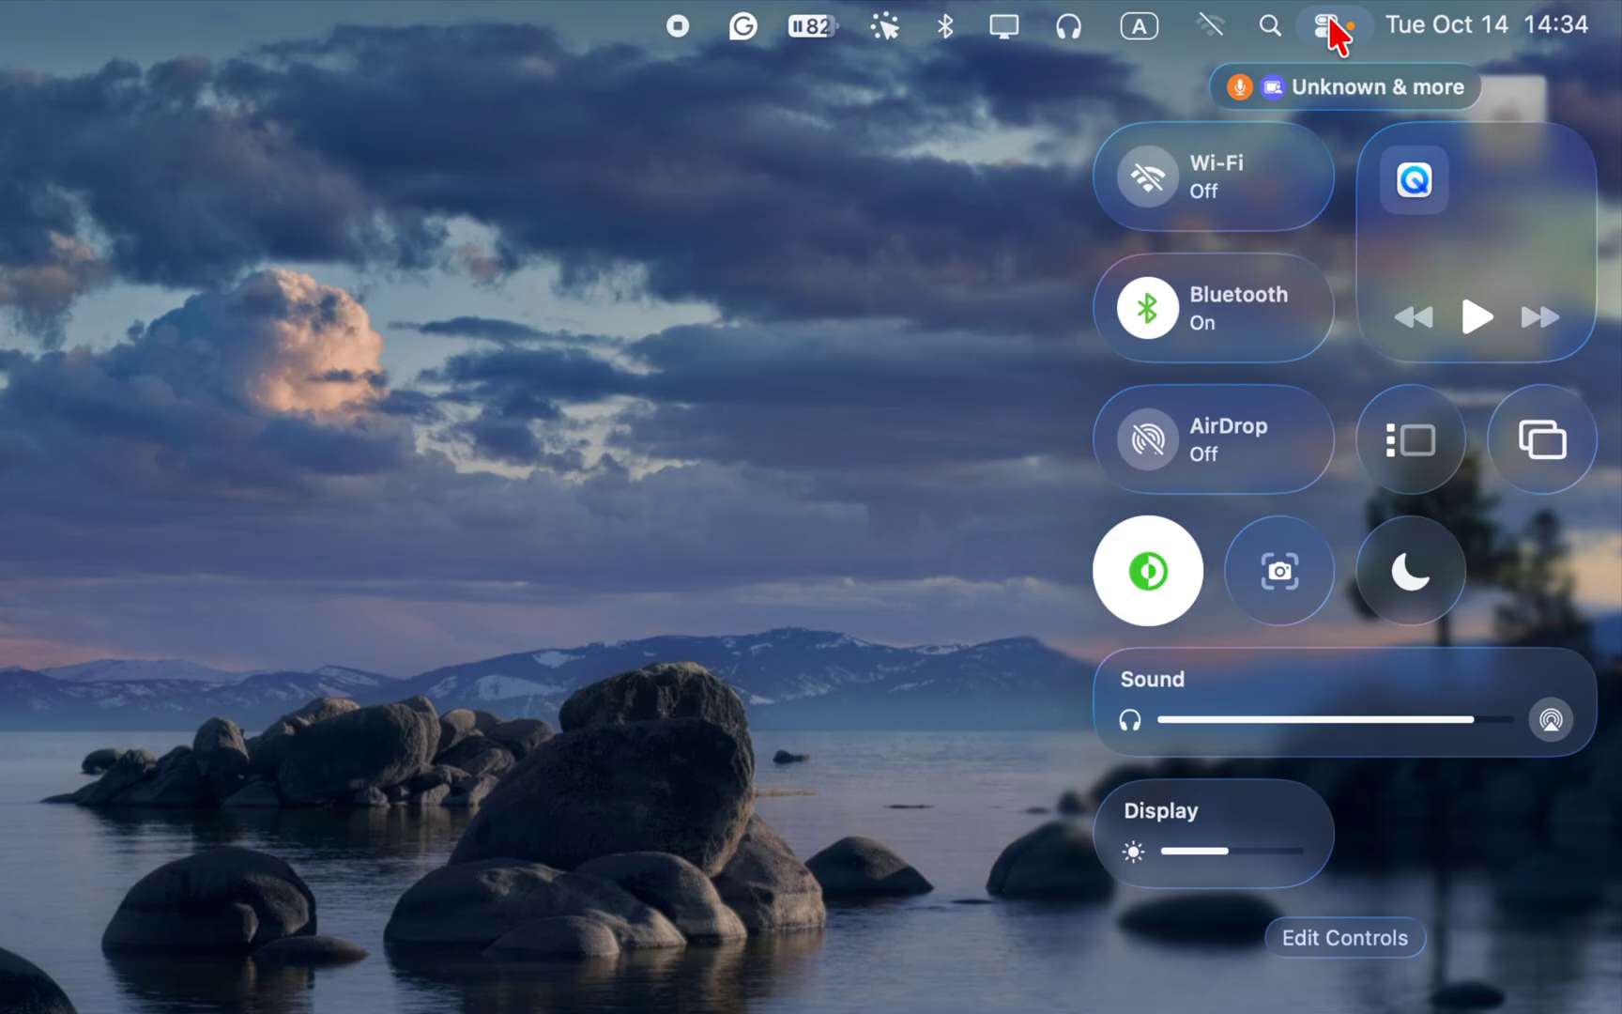
mouse_move(1197, 854)
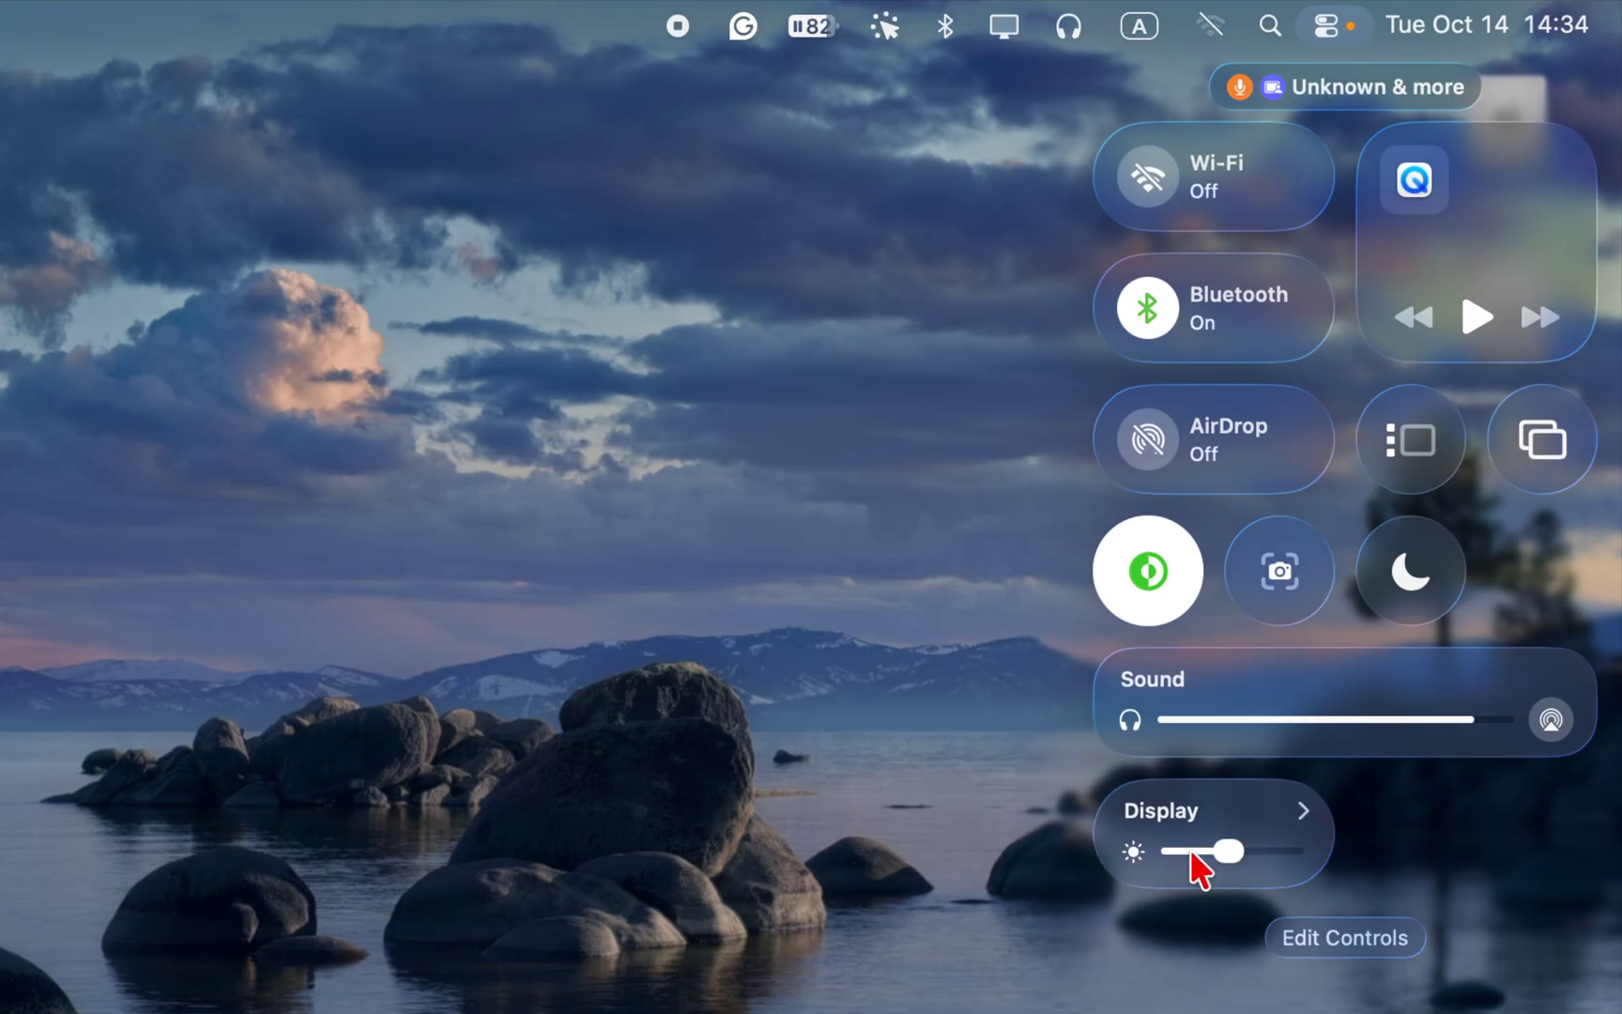
mouse_move(1226, 851)
left_mouse_down()
mouse_move(1248, 850)
mouse_move(1221, 851)
left_mouse_up()
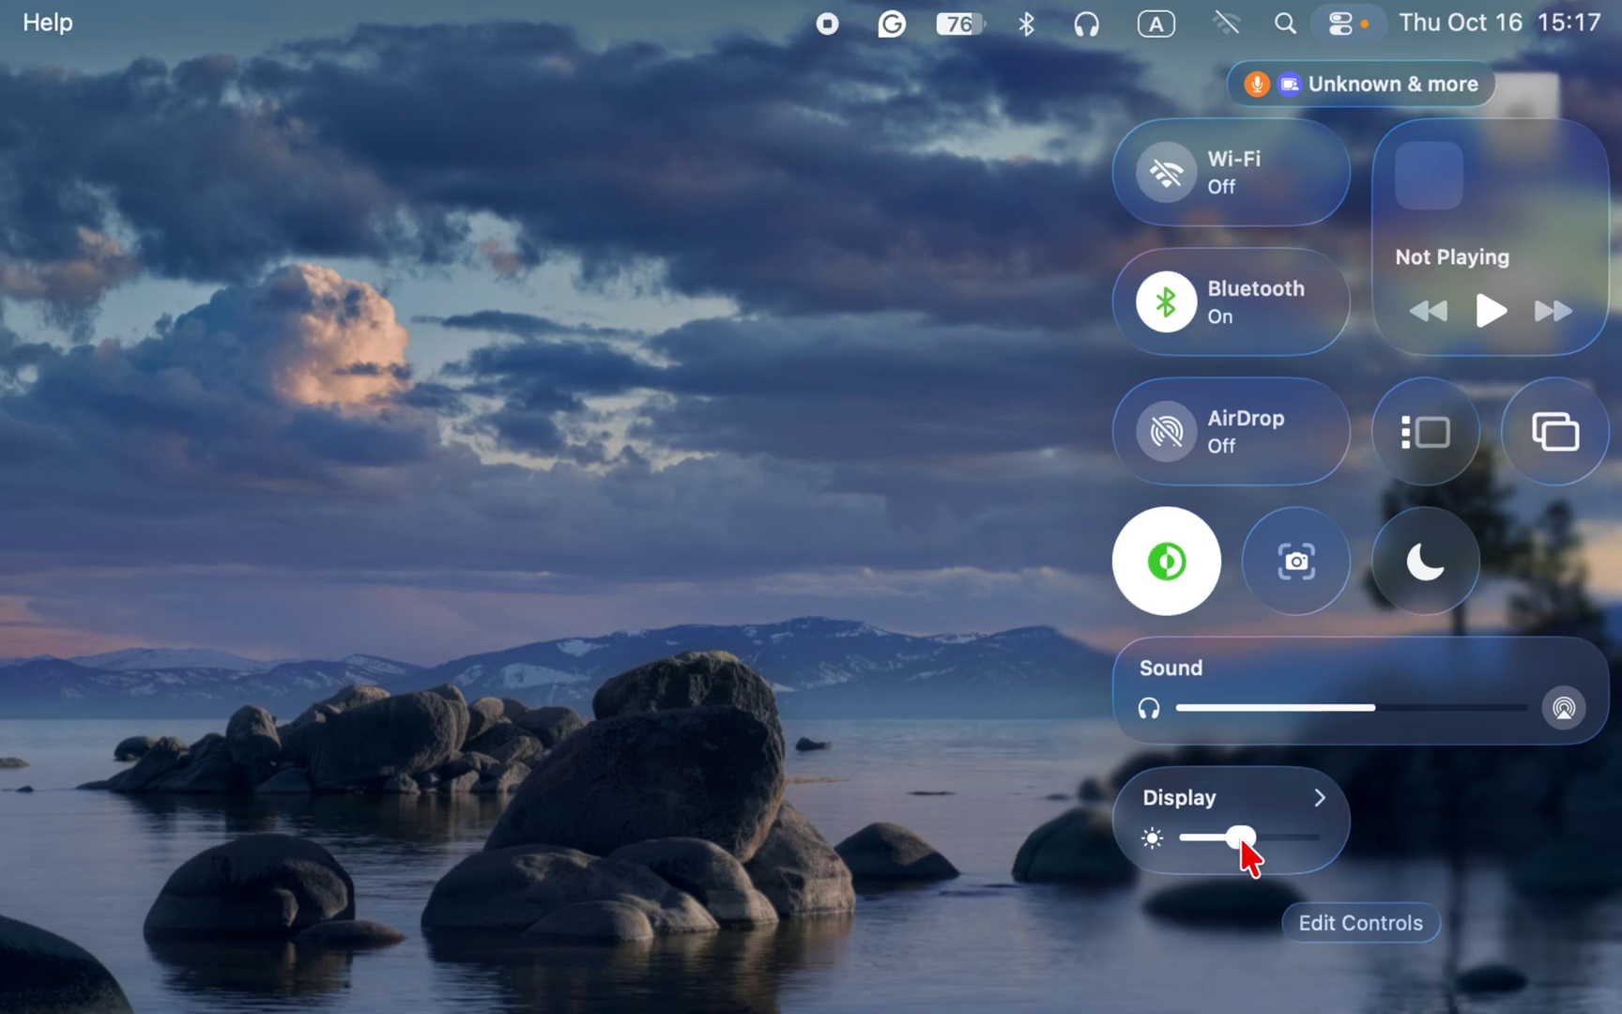
mouse_move(1241, 840)
left_mouse_down()
mouse_move(1273, 842)
mouse_move(1214, 840)
mouse_move(1274, 844)
mouse_move(1226, 844)
left_mouse_up()
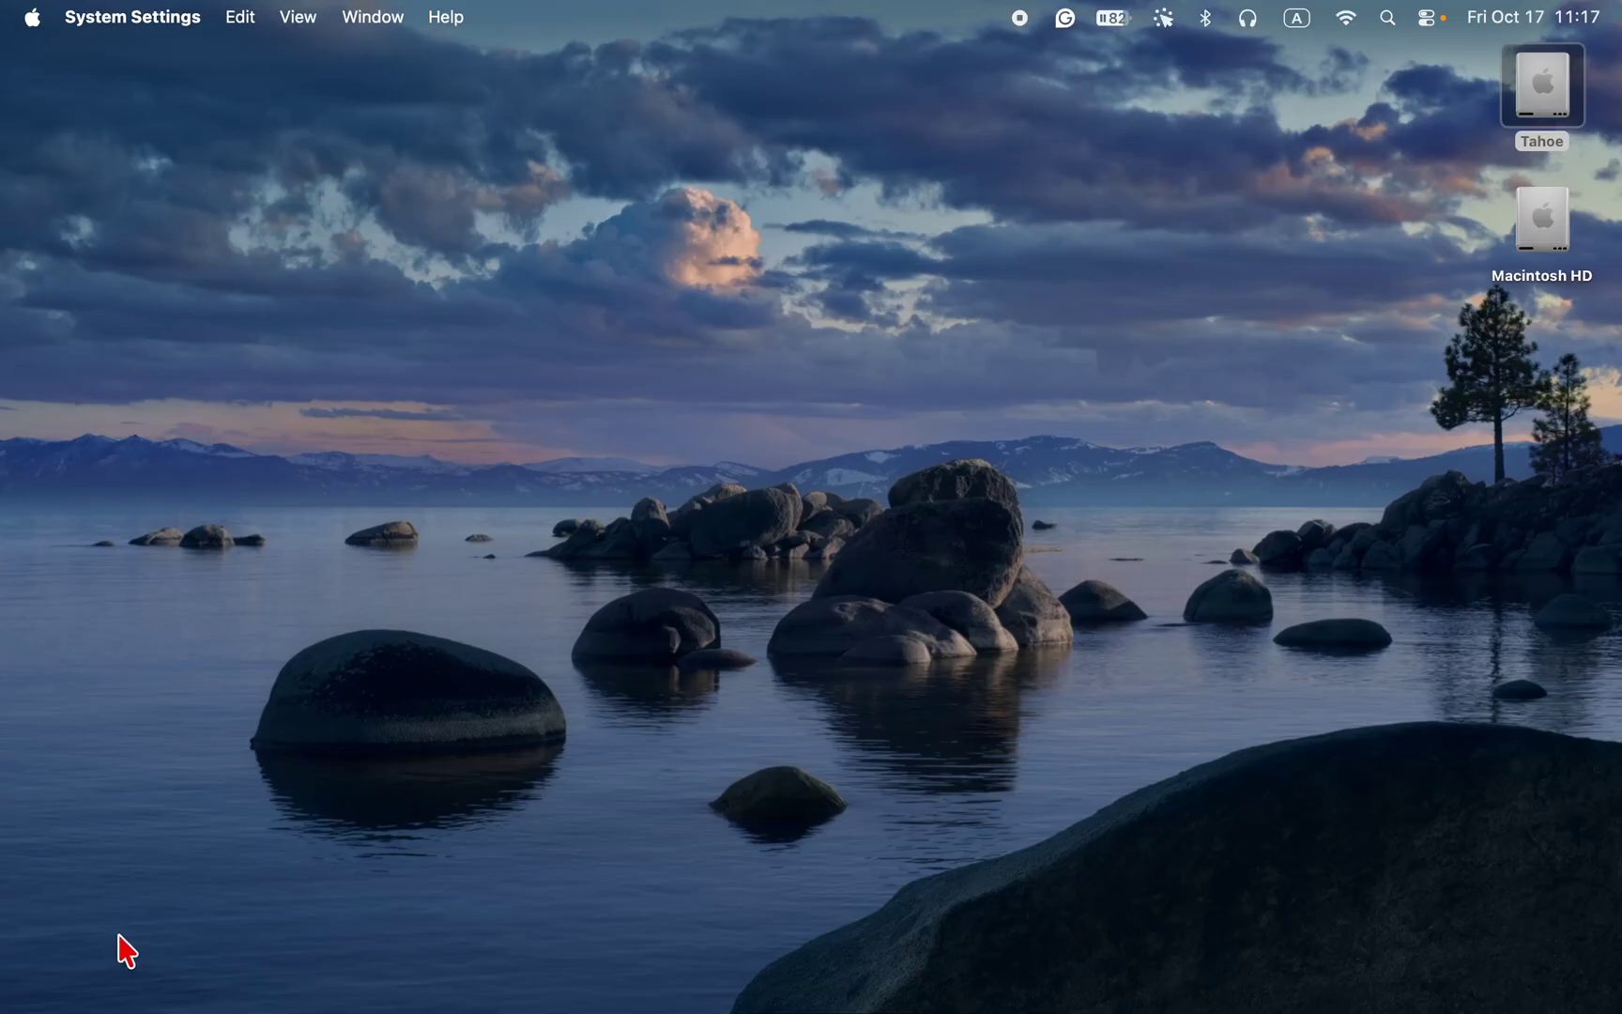
Switch off 'Automatically adjust brightness' in System Settings > Displays, then close the window.
left_click(115, 994)
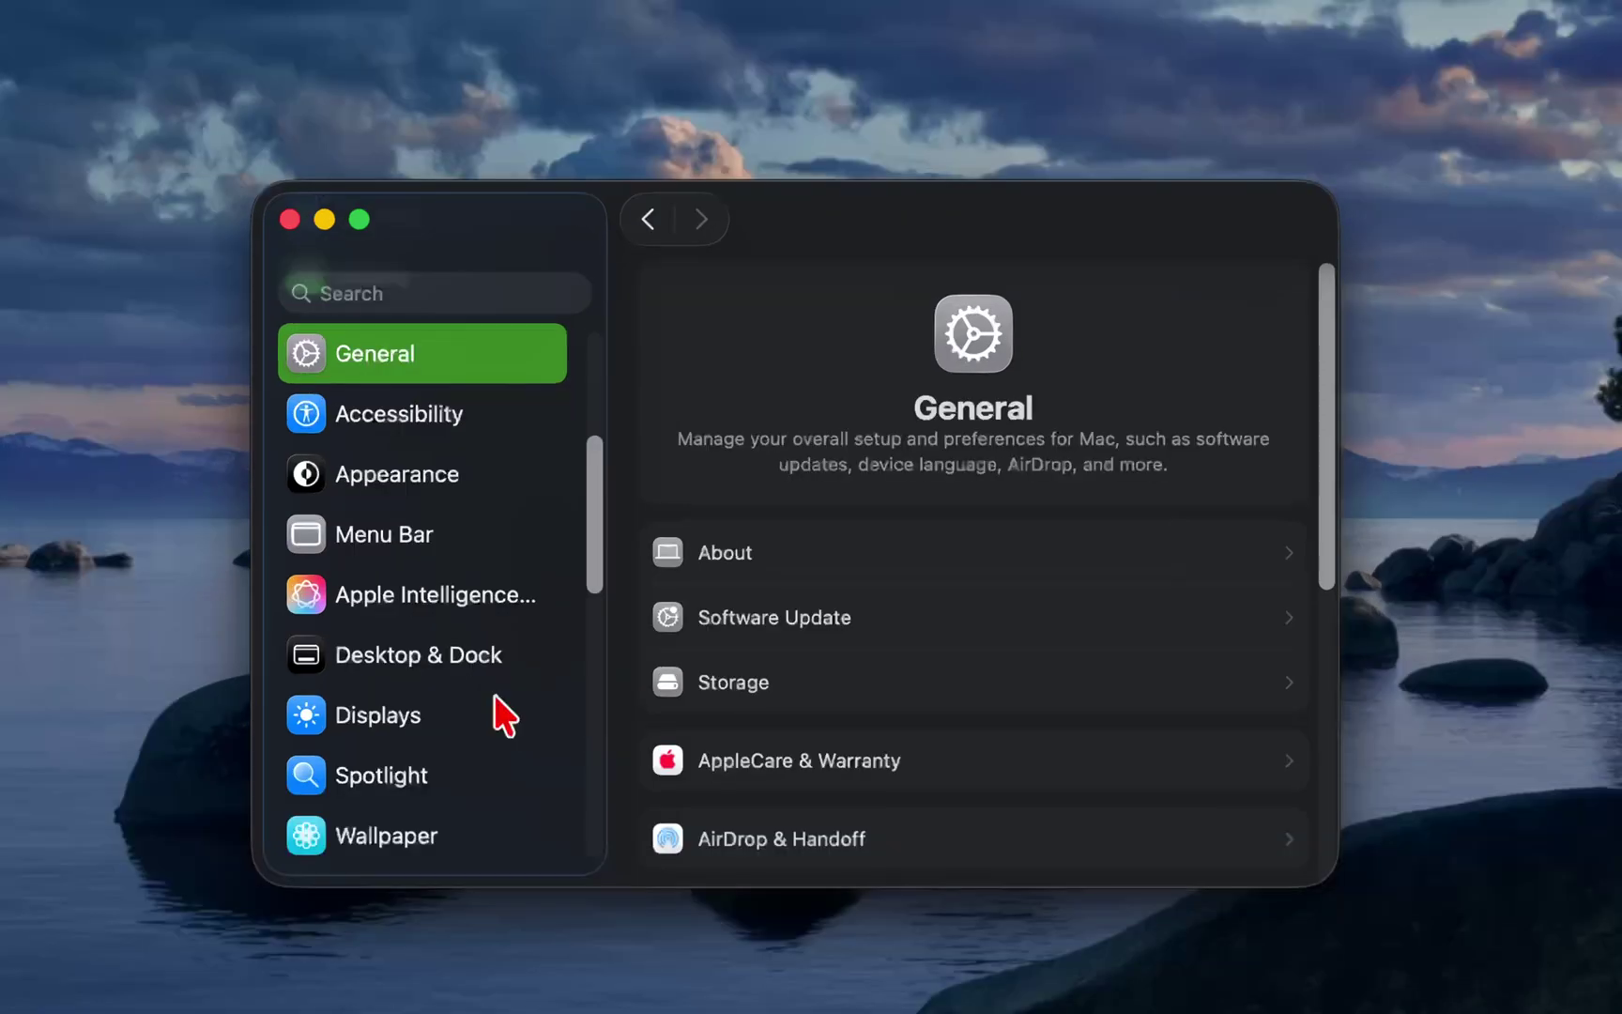
left_click(385, 715)
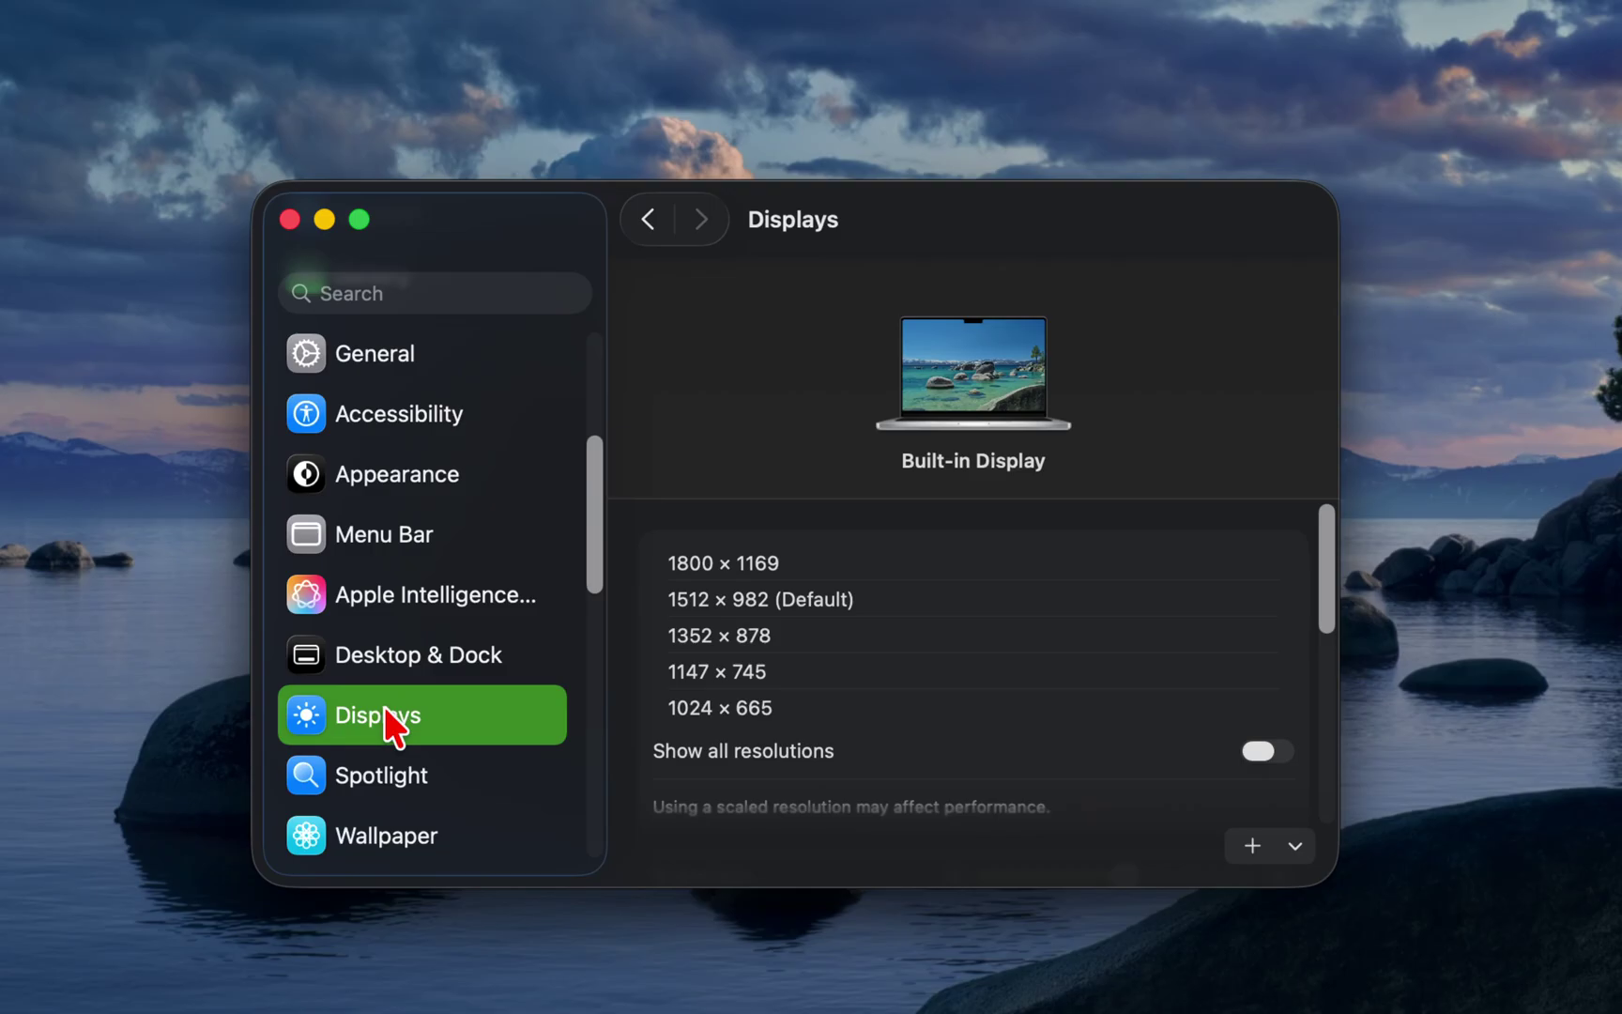
scroll(910, 735, "down", 5)
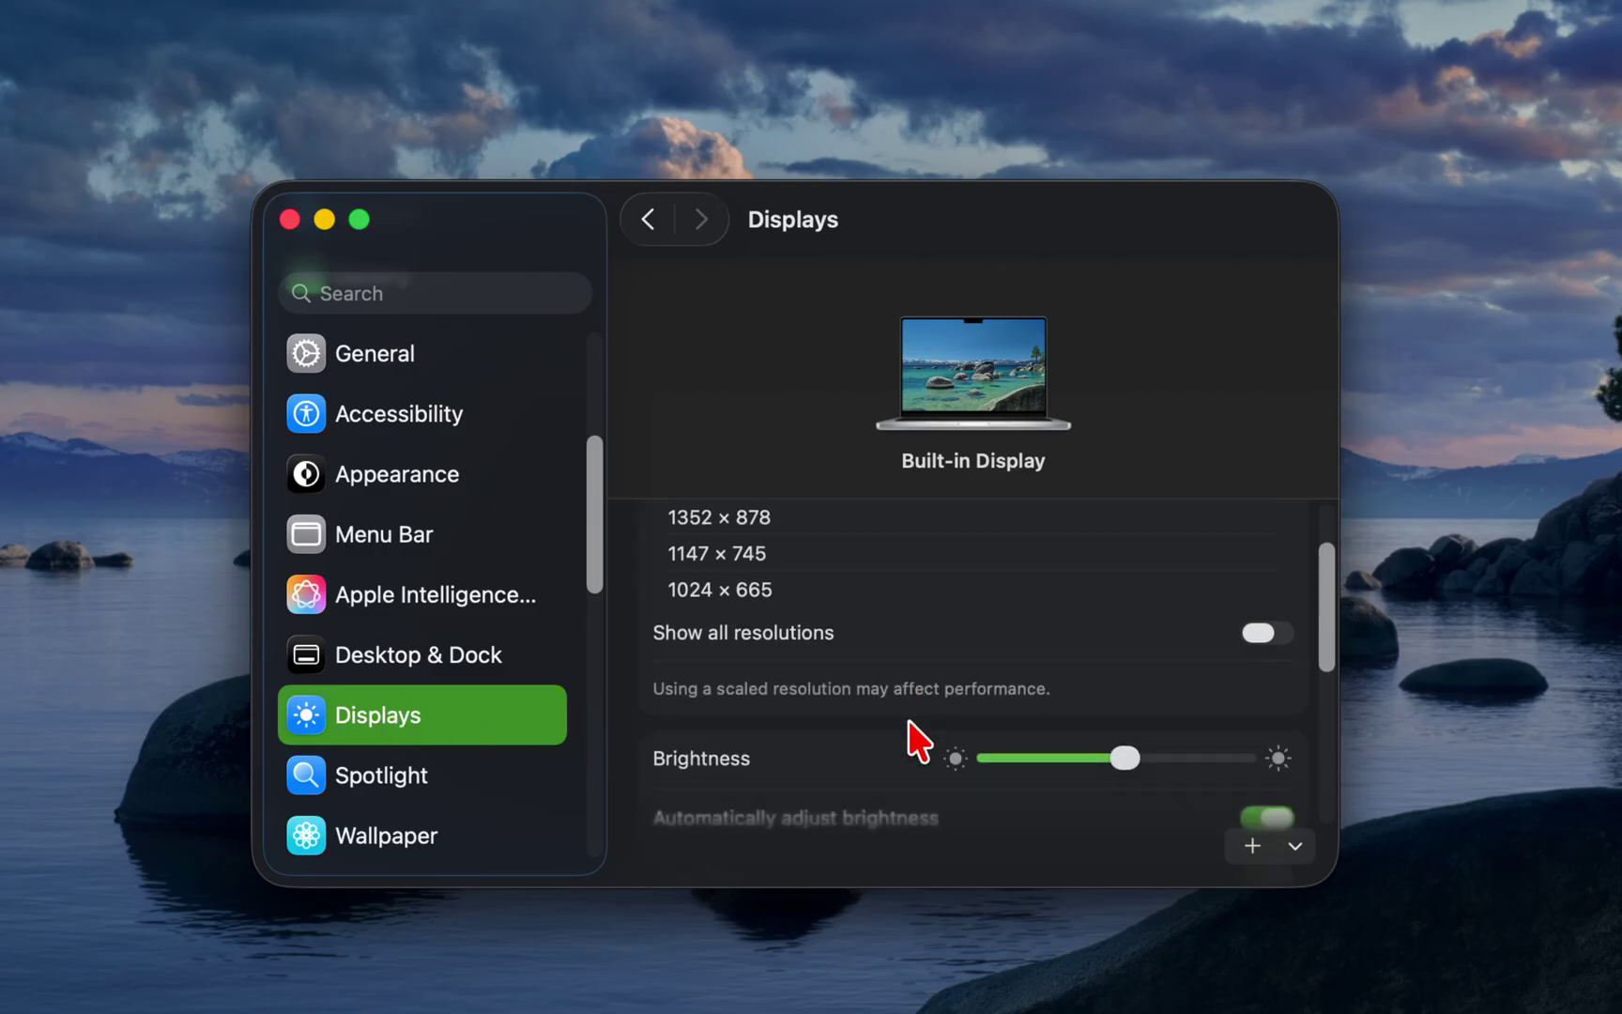
scroll(906, 723, "down", 2)
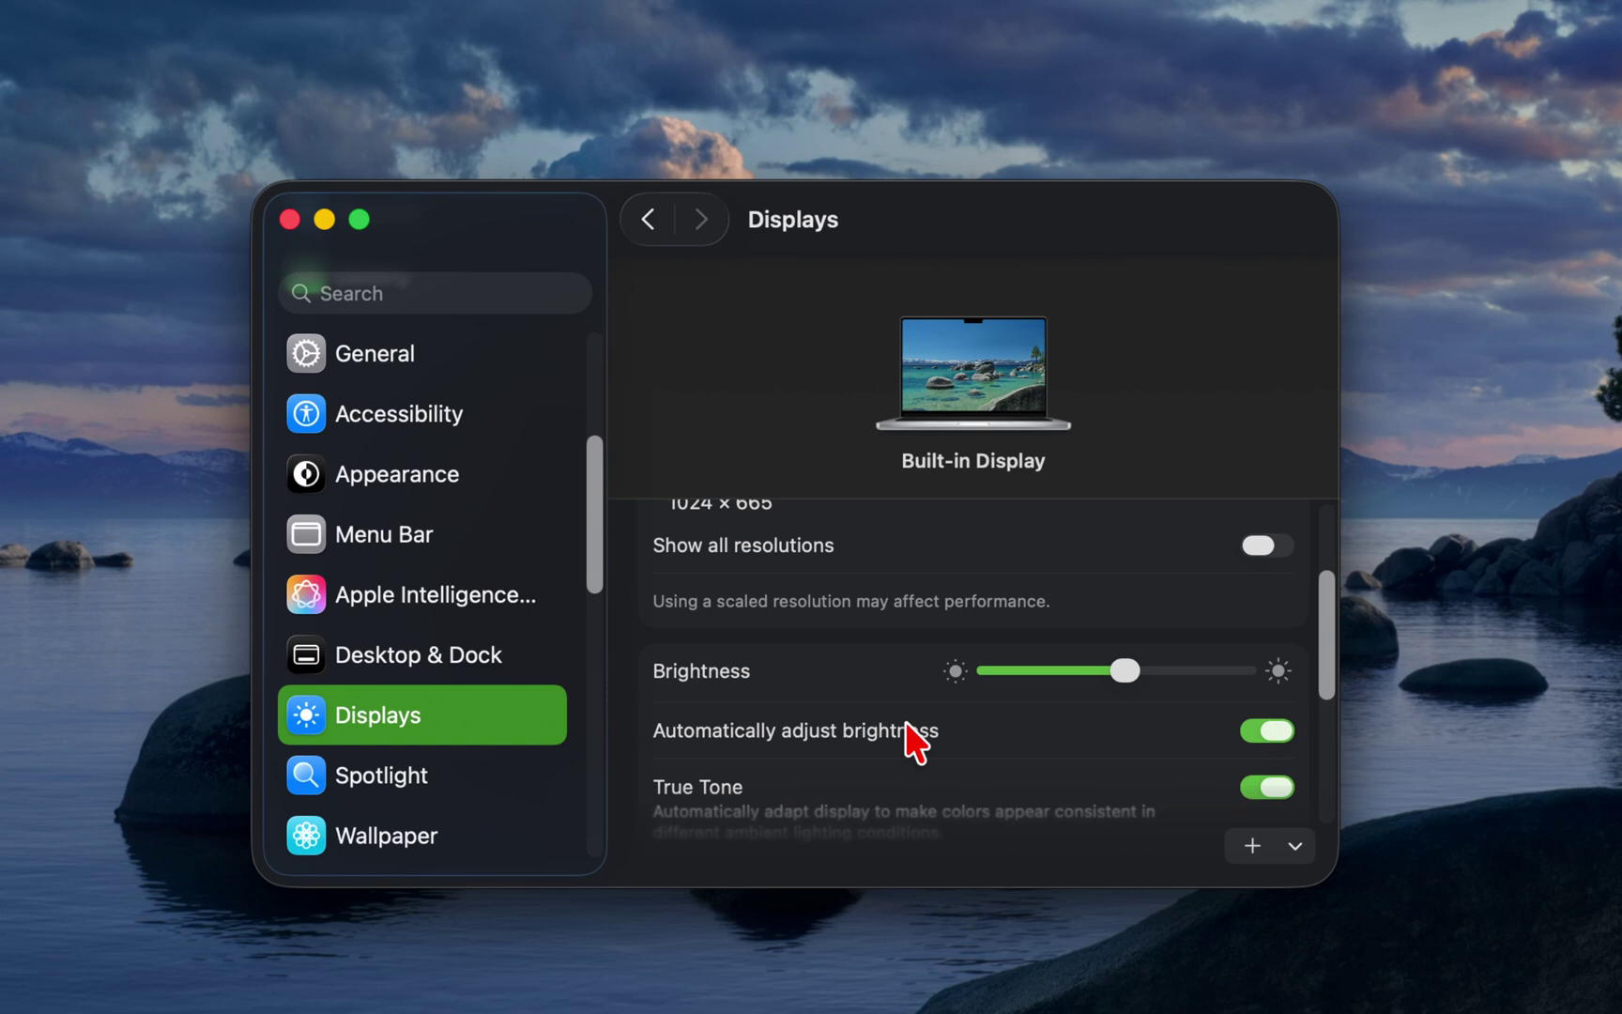
left_click(1249, 732)
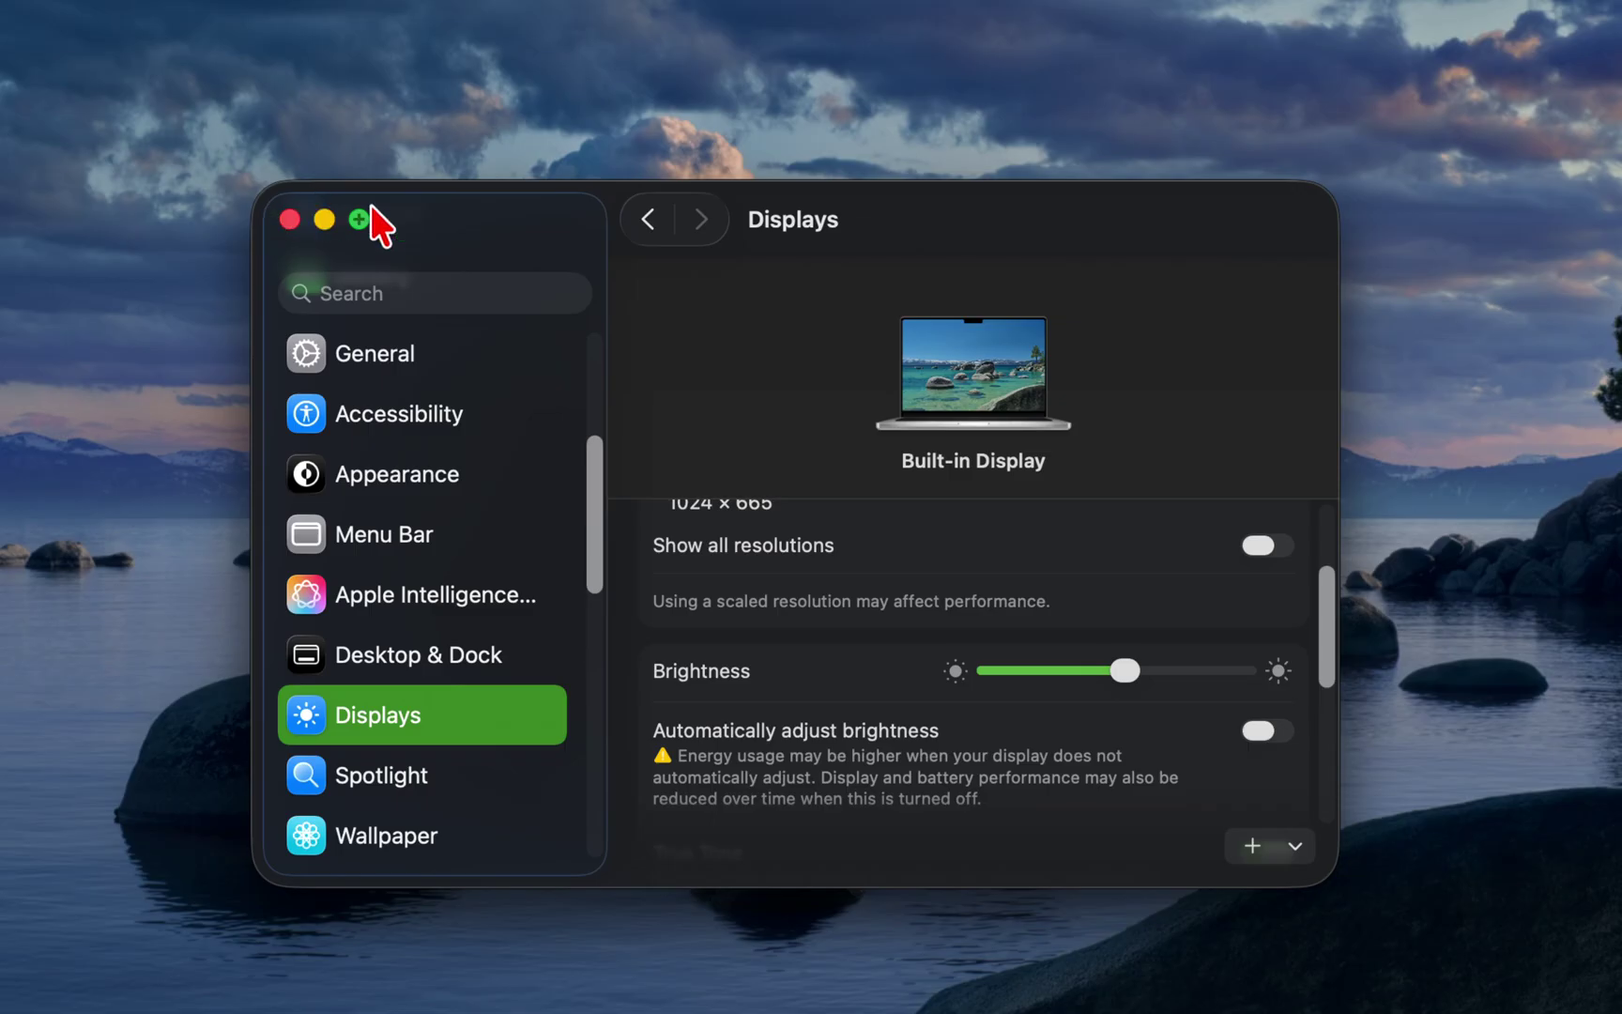
left_click(297, 224)
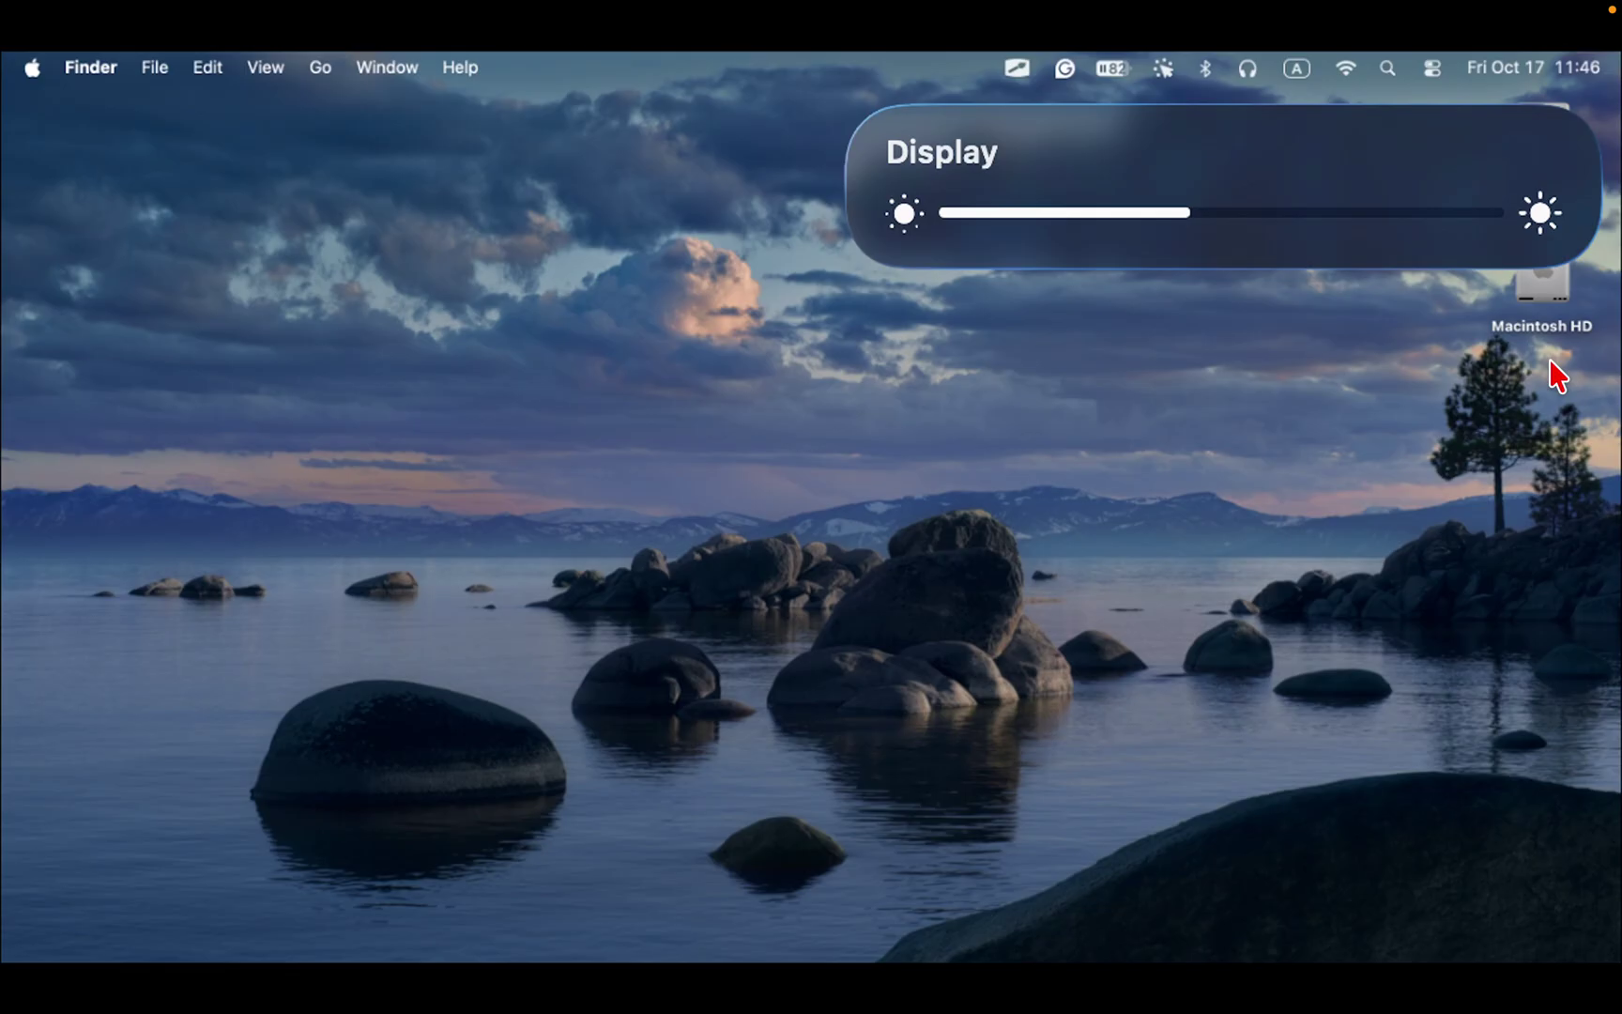
Show the Display brightness HUD on screen with the Shift-Command-4 shortcut.
key("super+shift+4")
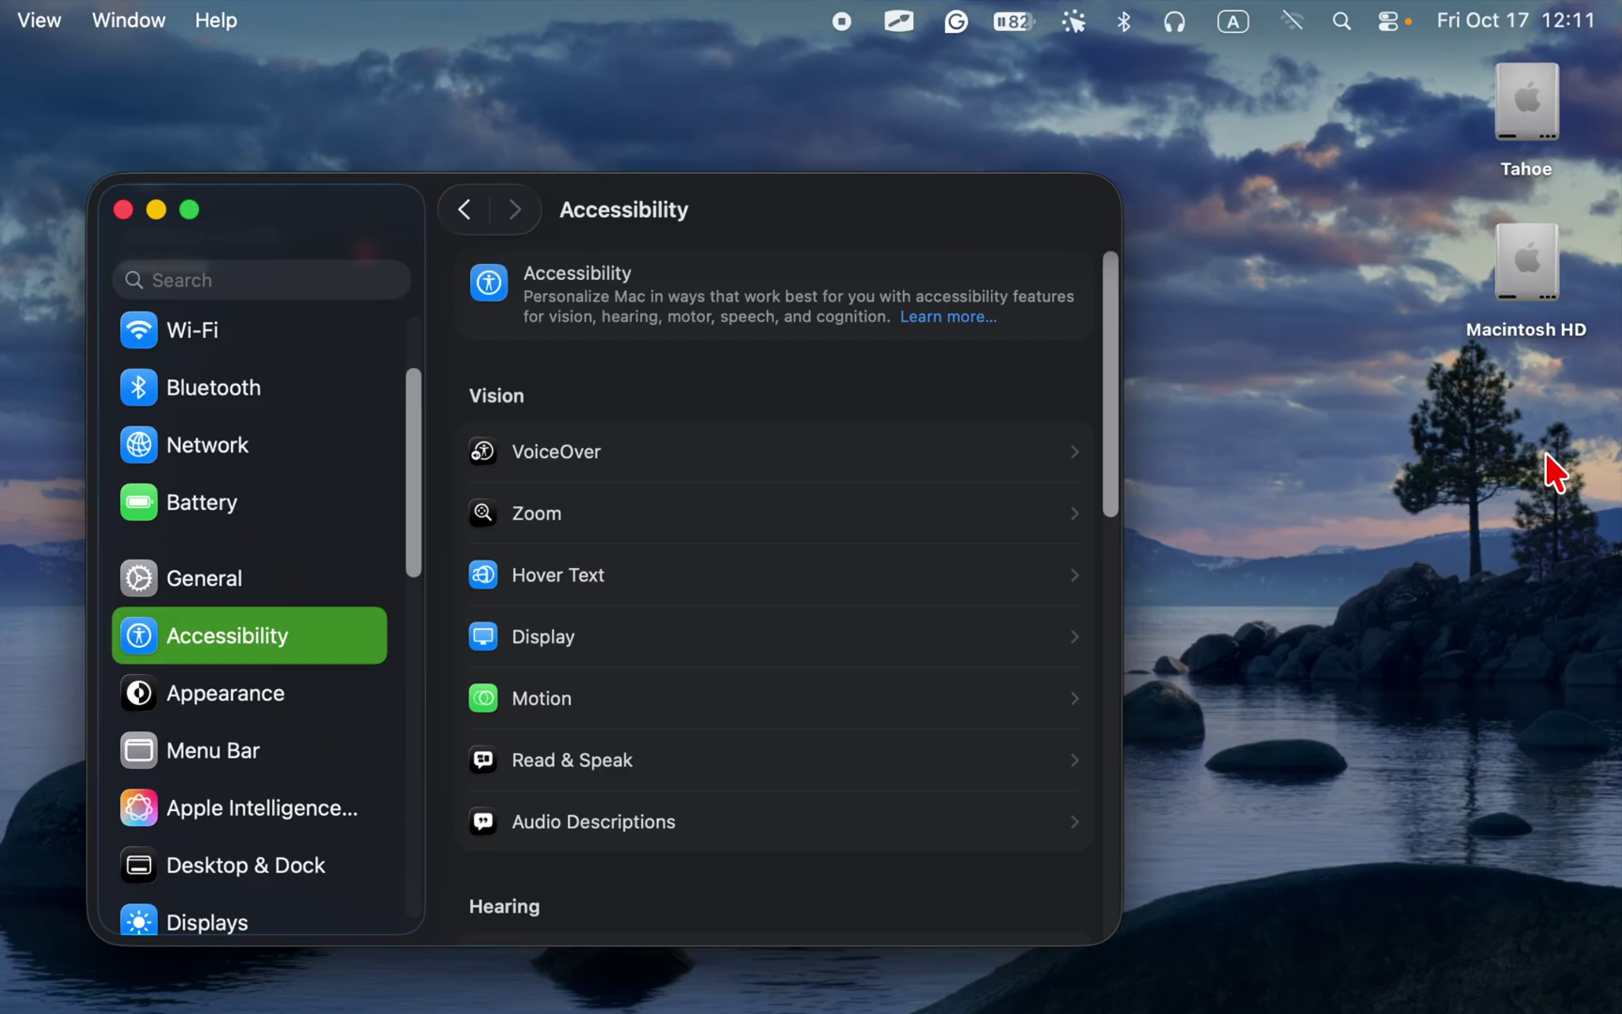
Enable Reduce transparency under Accessibility > Display, testing the brightness keys before and after.
key("XF86MonBrightnessUp")
key("XF86MonBrightnessUp")
key("XF86MonBrightnessUp")
key("XF86MonBrightnessUp")
key("XF86MonBrightnessUp")
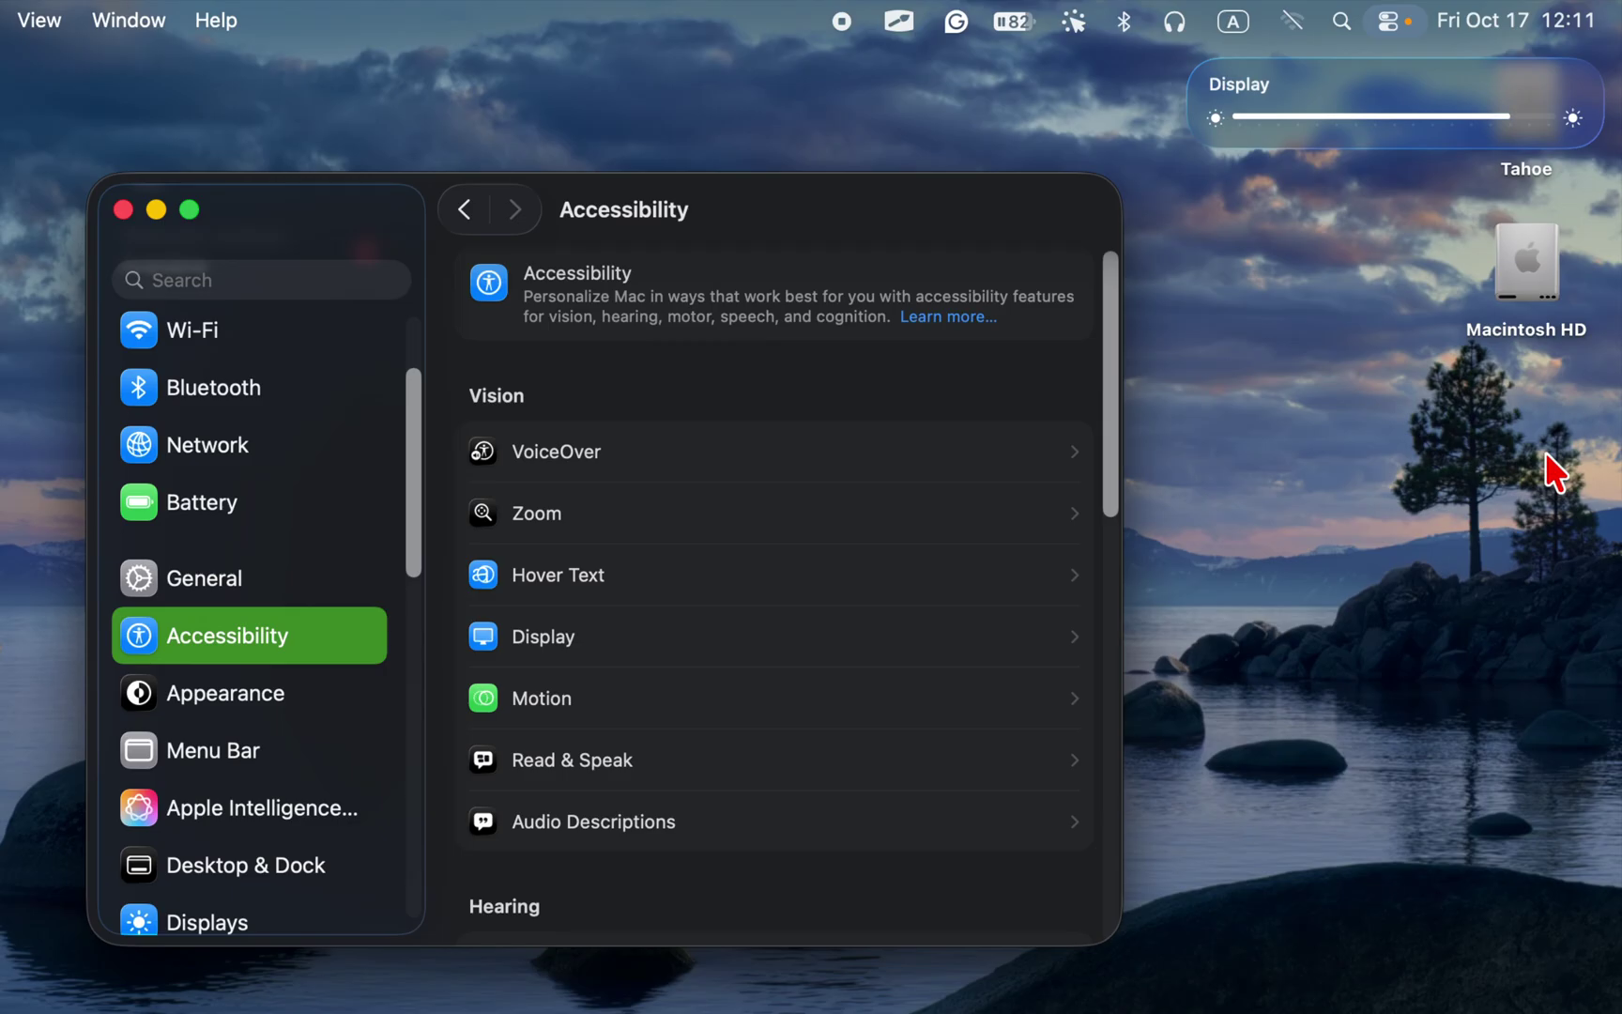
key("XF86MonBrightnessDown")
key("XF86MonBrightnessDown")
key("XF86MonBrightnessDown")
key("XF86MonBrightnessDown")
key("XF86MonBrightnessDown")
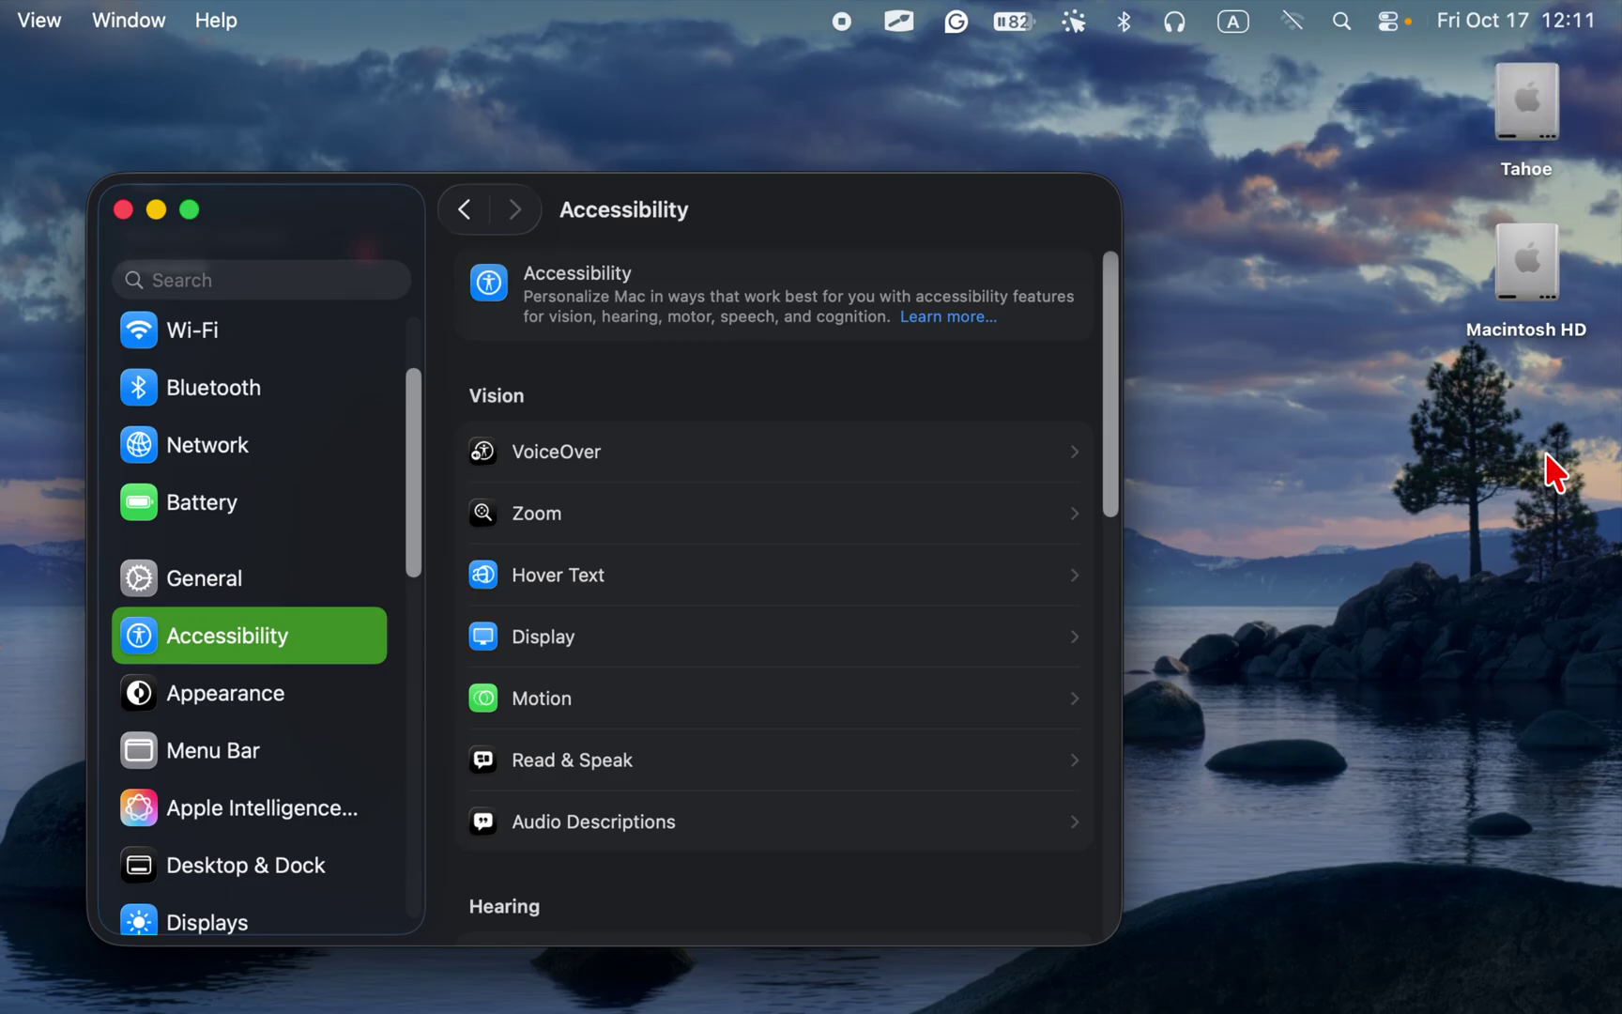
left_click(602, 642)
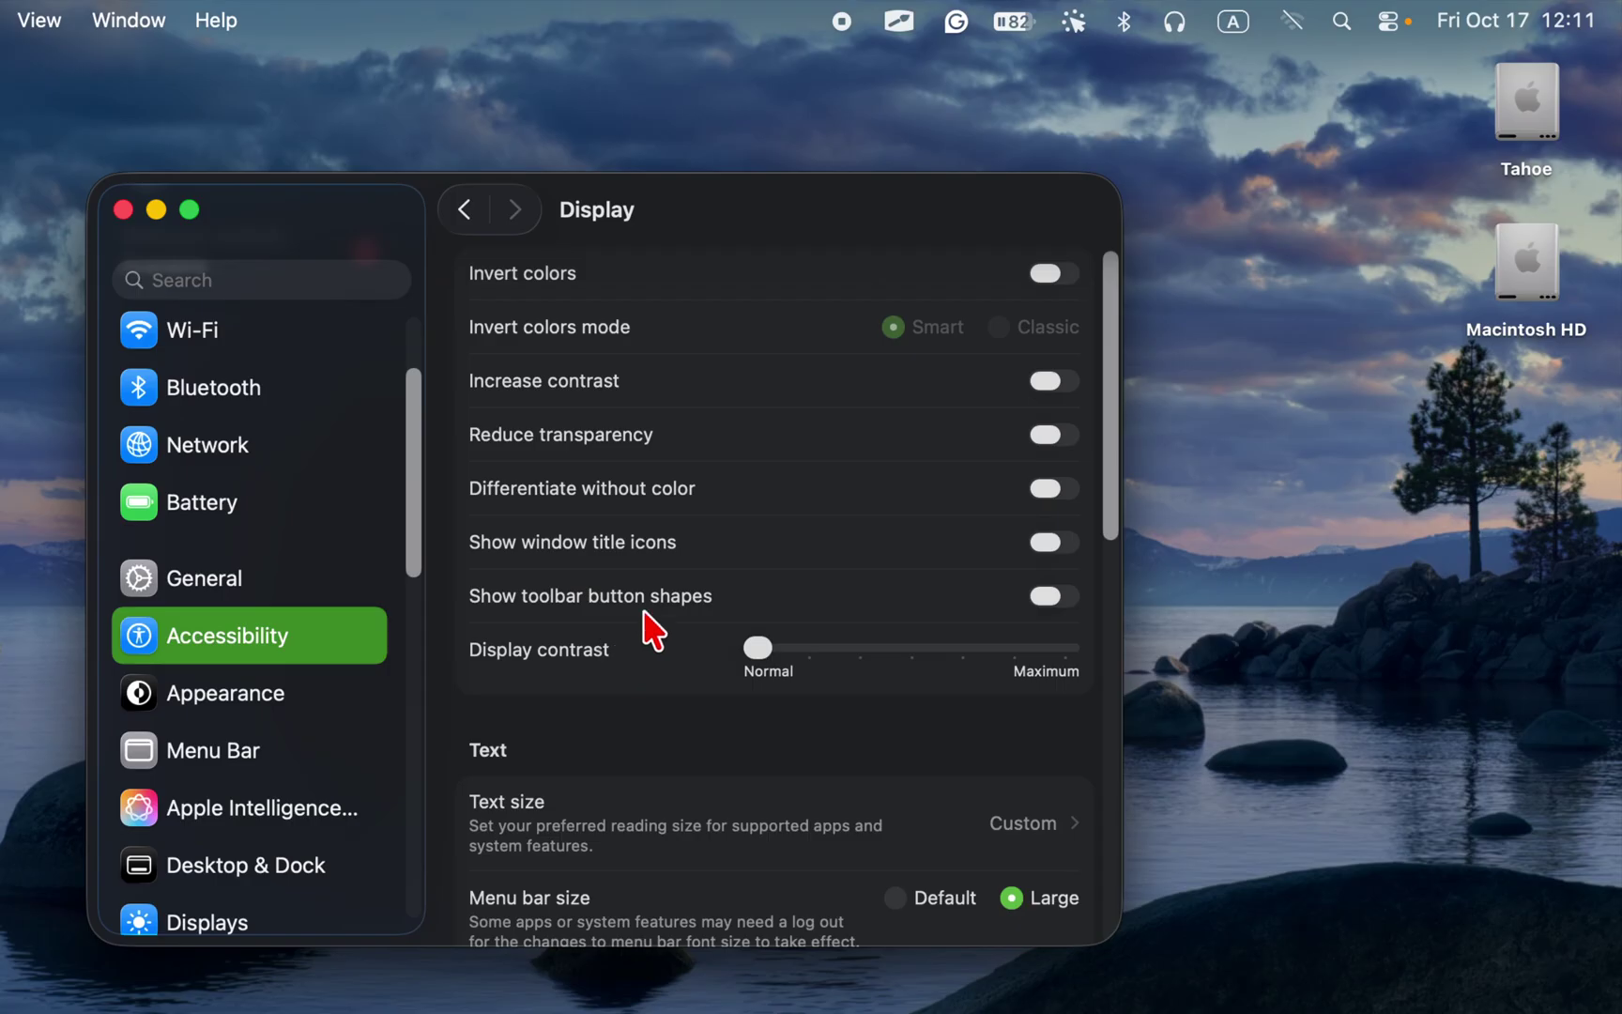
left_click(1056, 438)
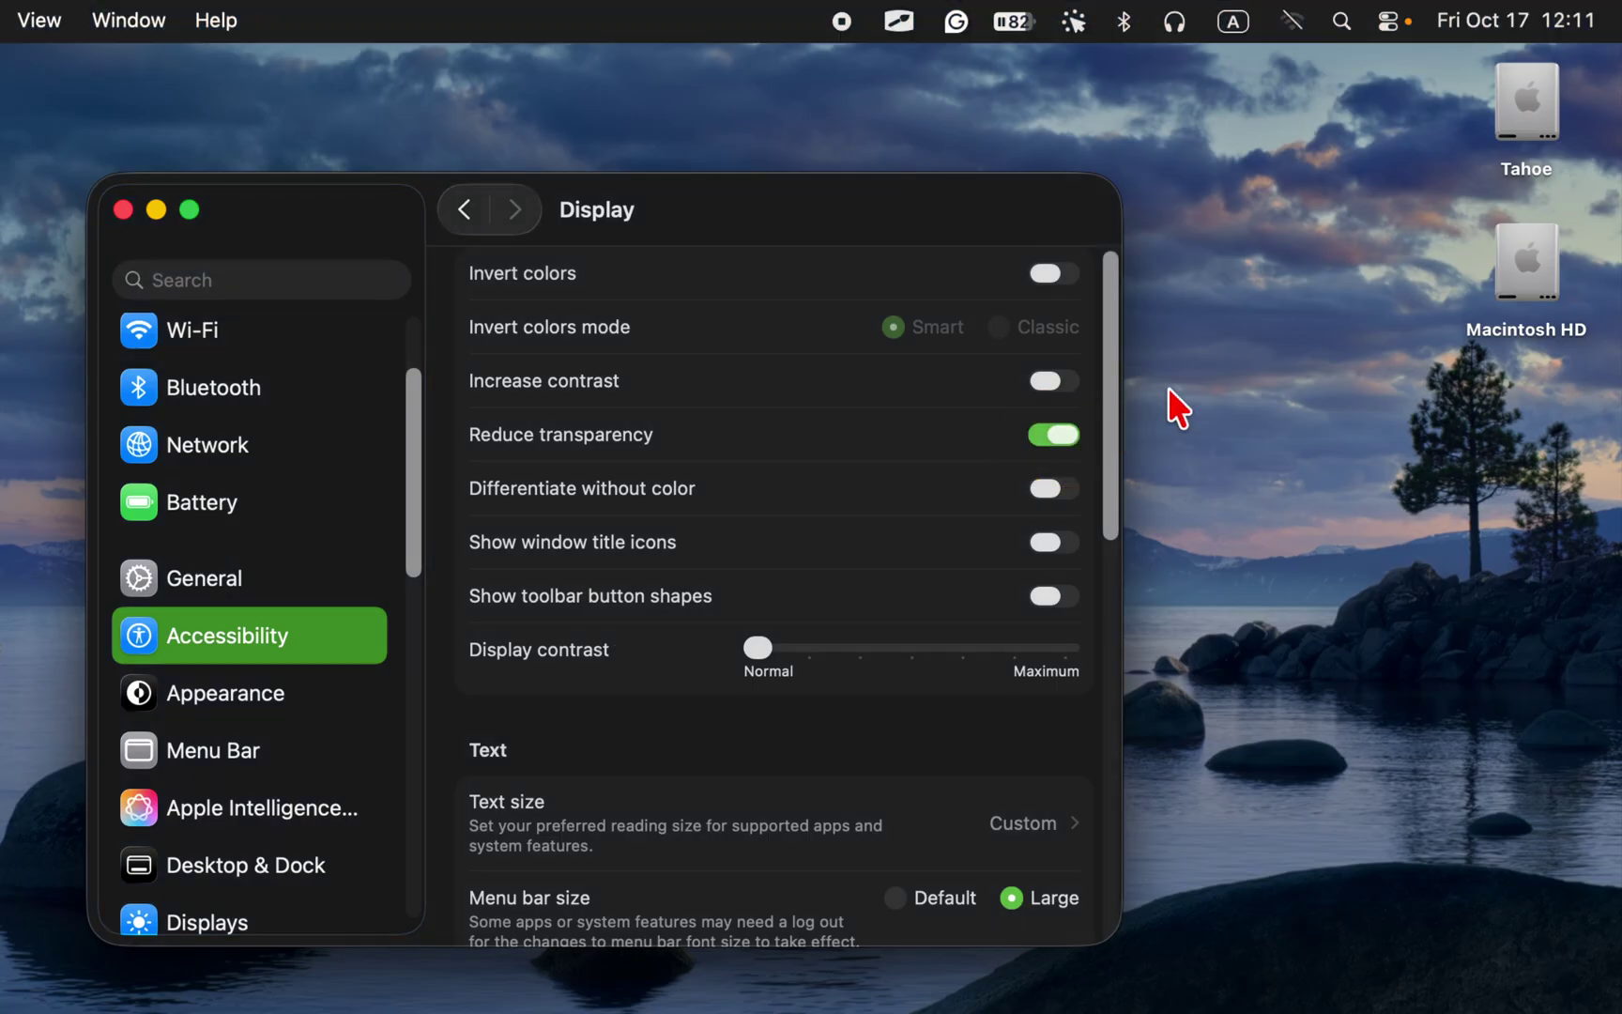
key("XF86MonBrightnessUp")
key("XF86MonBrightnessUp")
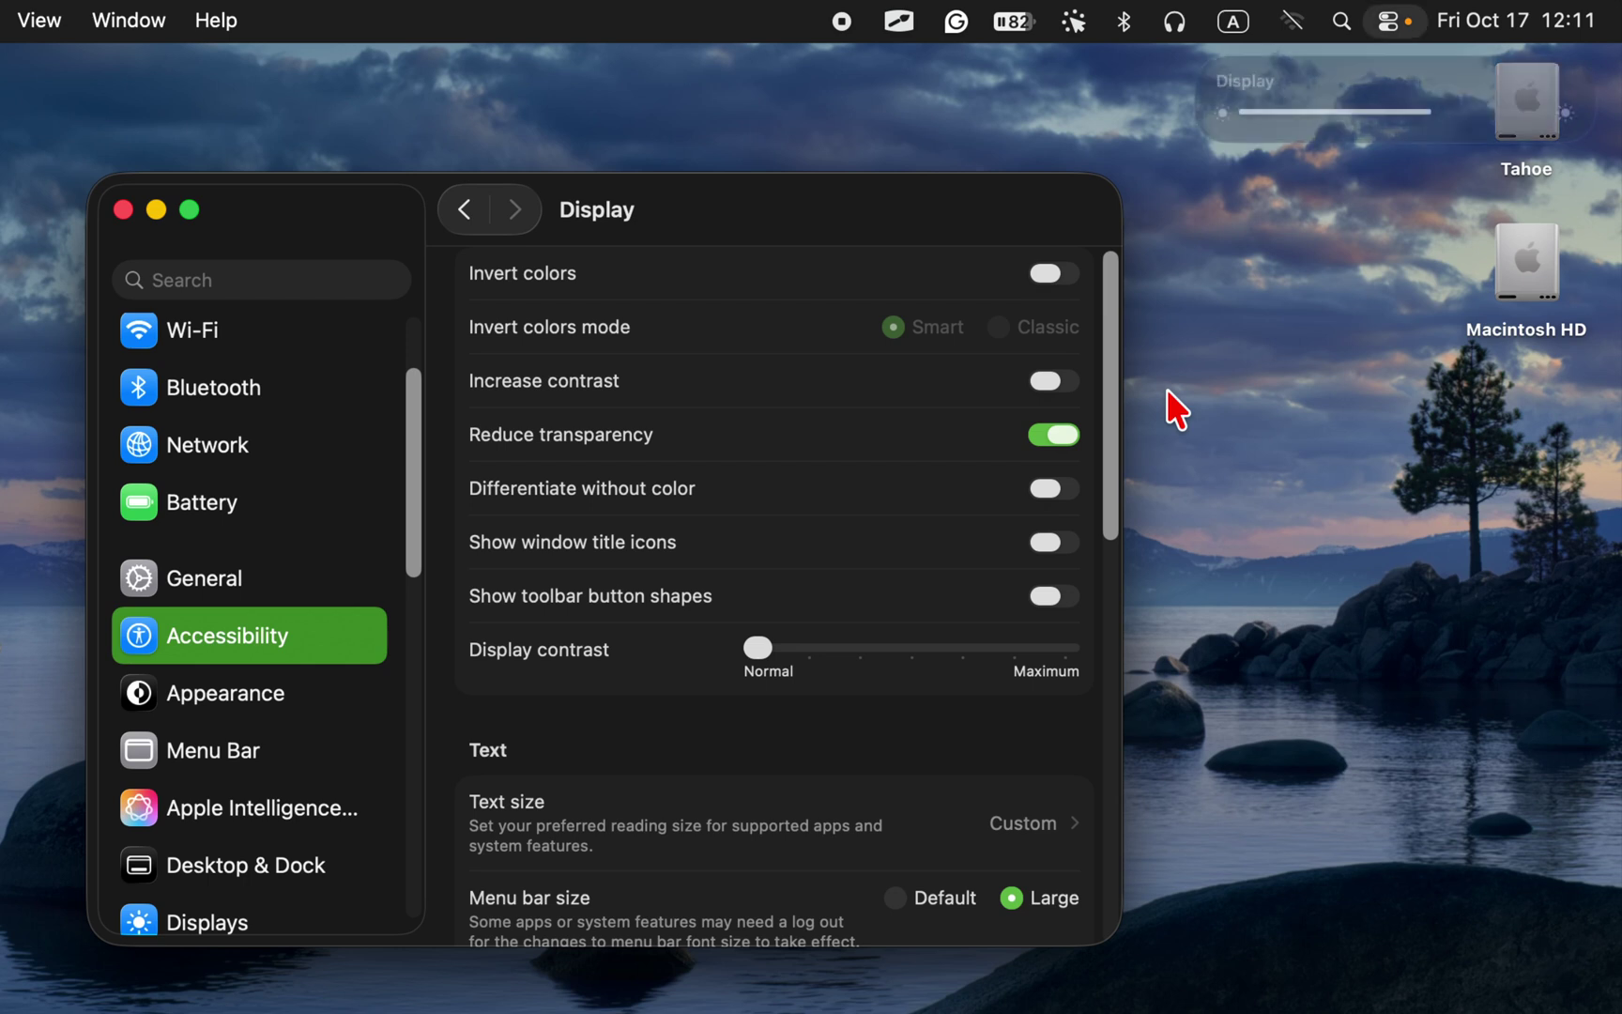
key("XF86MonBrightnessDown")
key("XF86MonBrightnessDown")
key("XF86MonBrightnessDown")
key("XF86MonBrightnessDown")
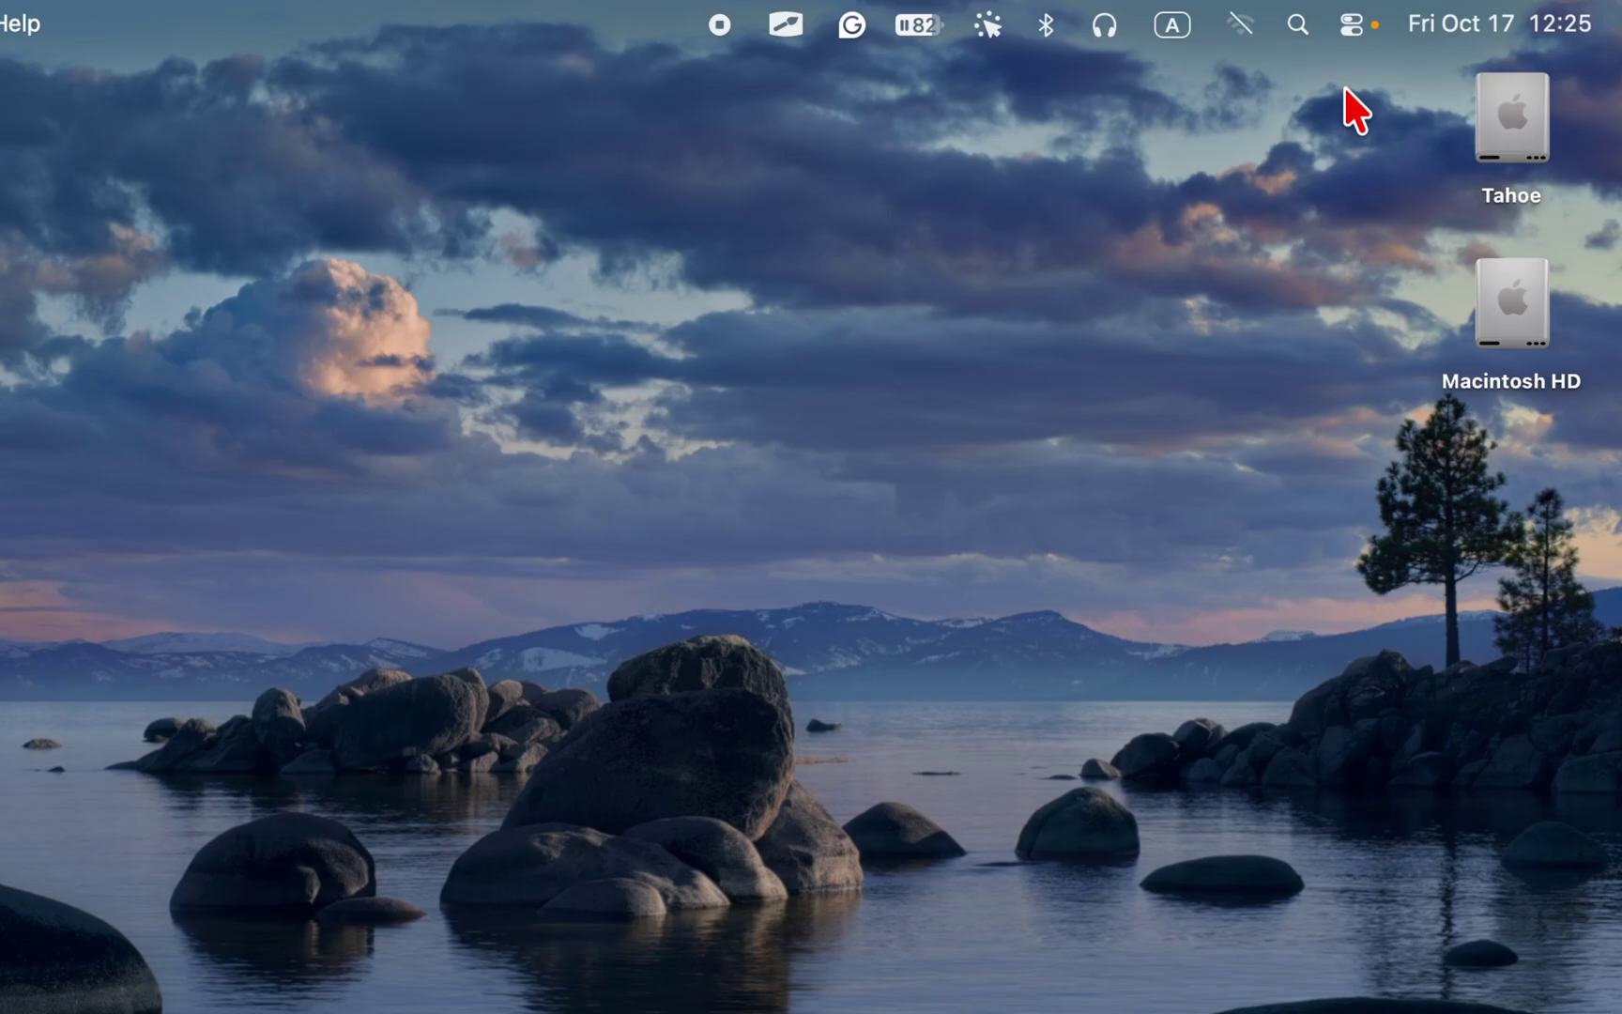
Set the Display tile's size to Large from its right-click menu in Control Center.
left_click(1358, 28)
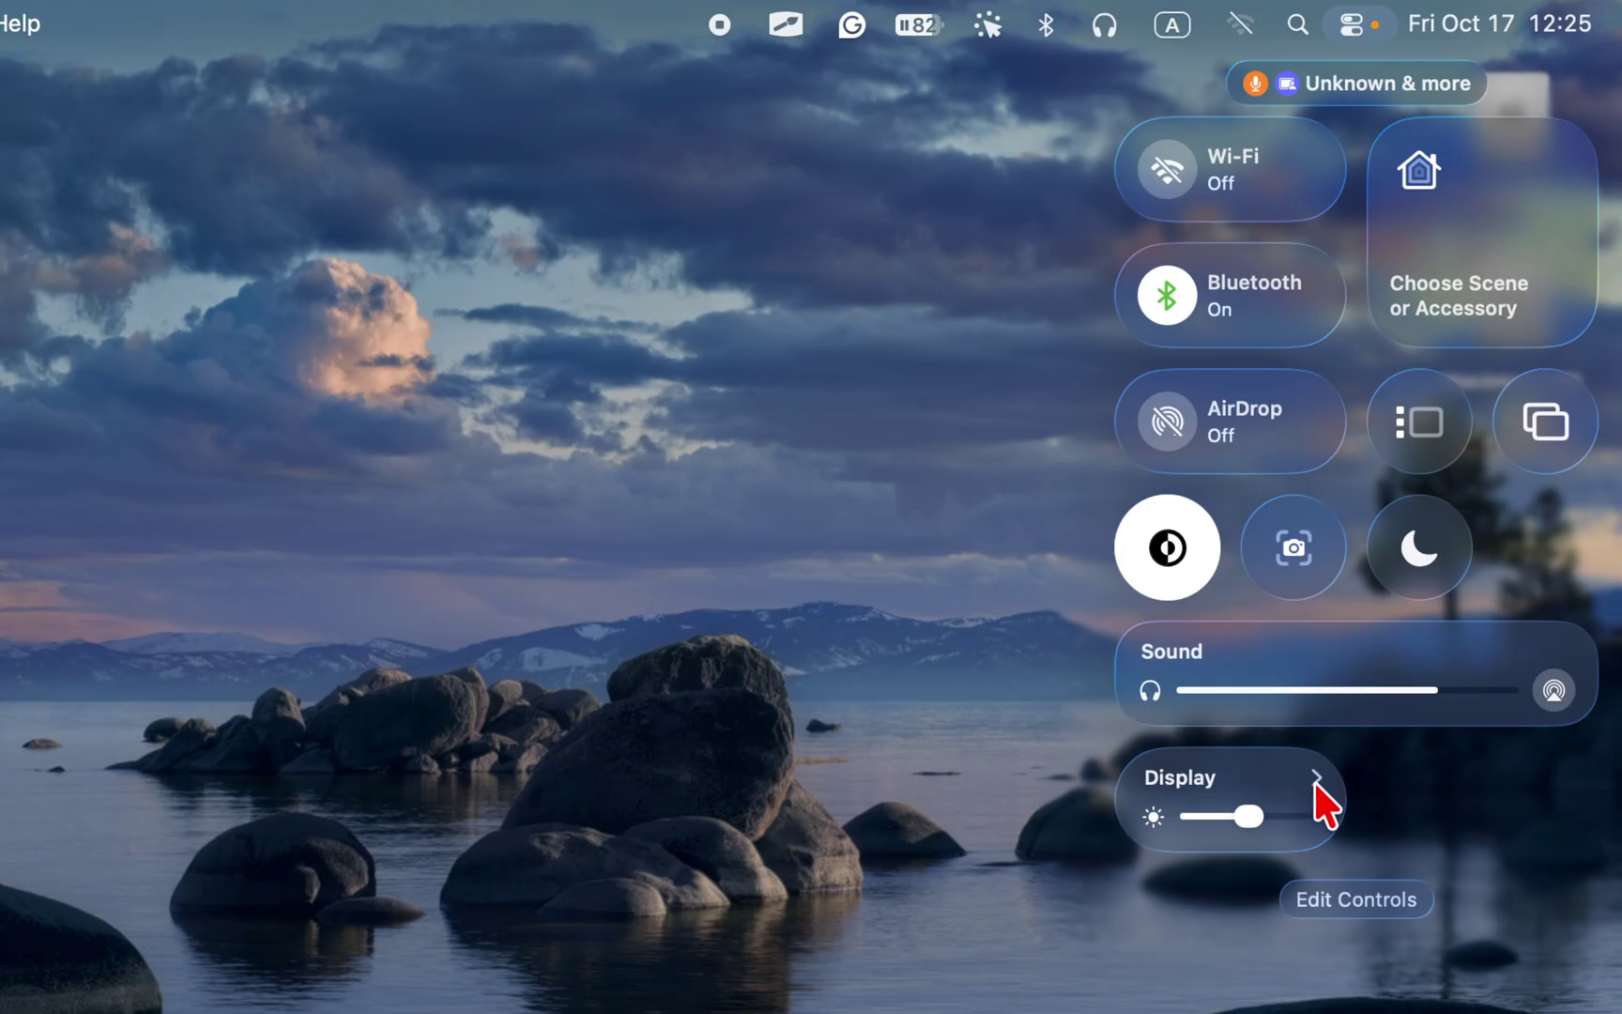
right_click(1316, 785)
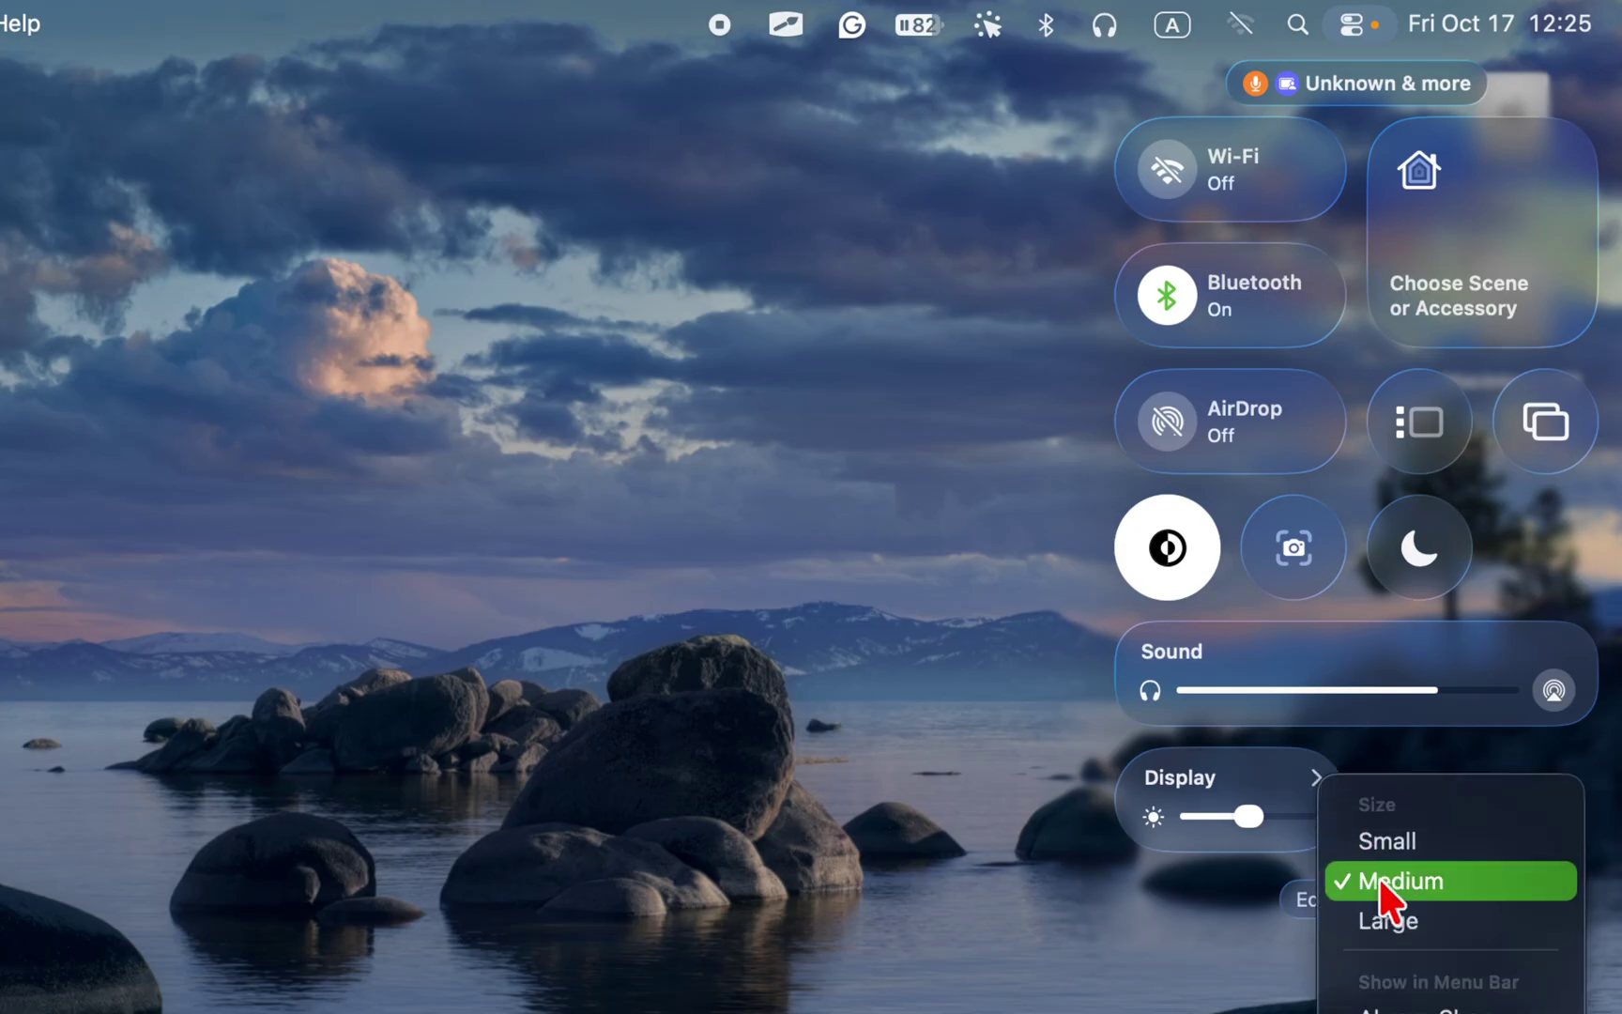
left_click(1378, 913)
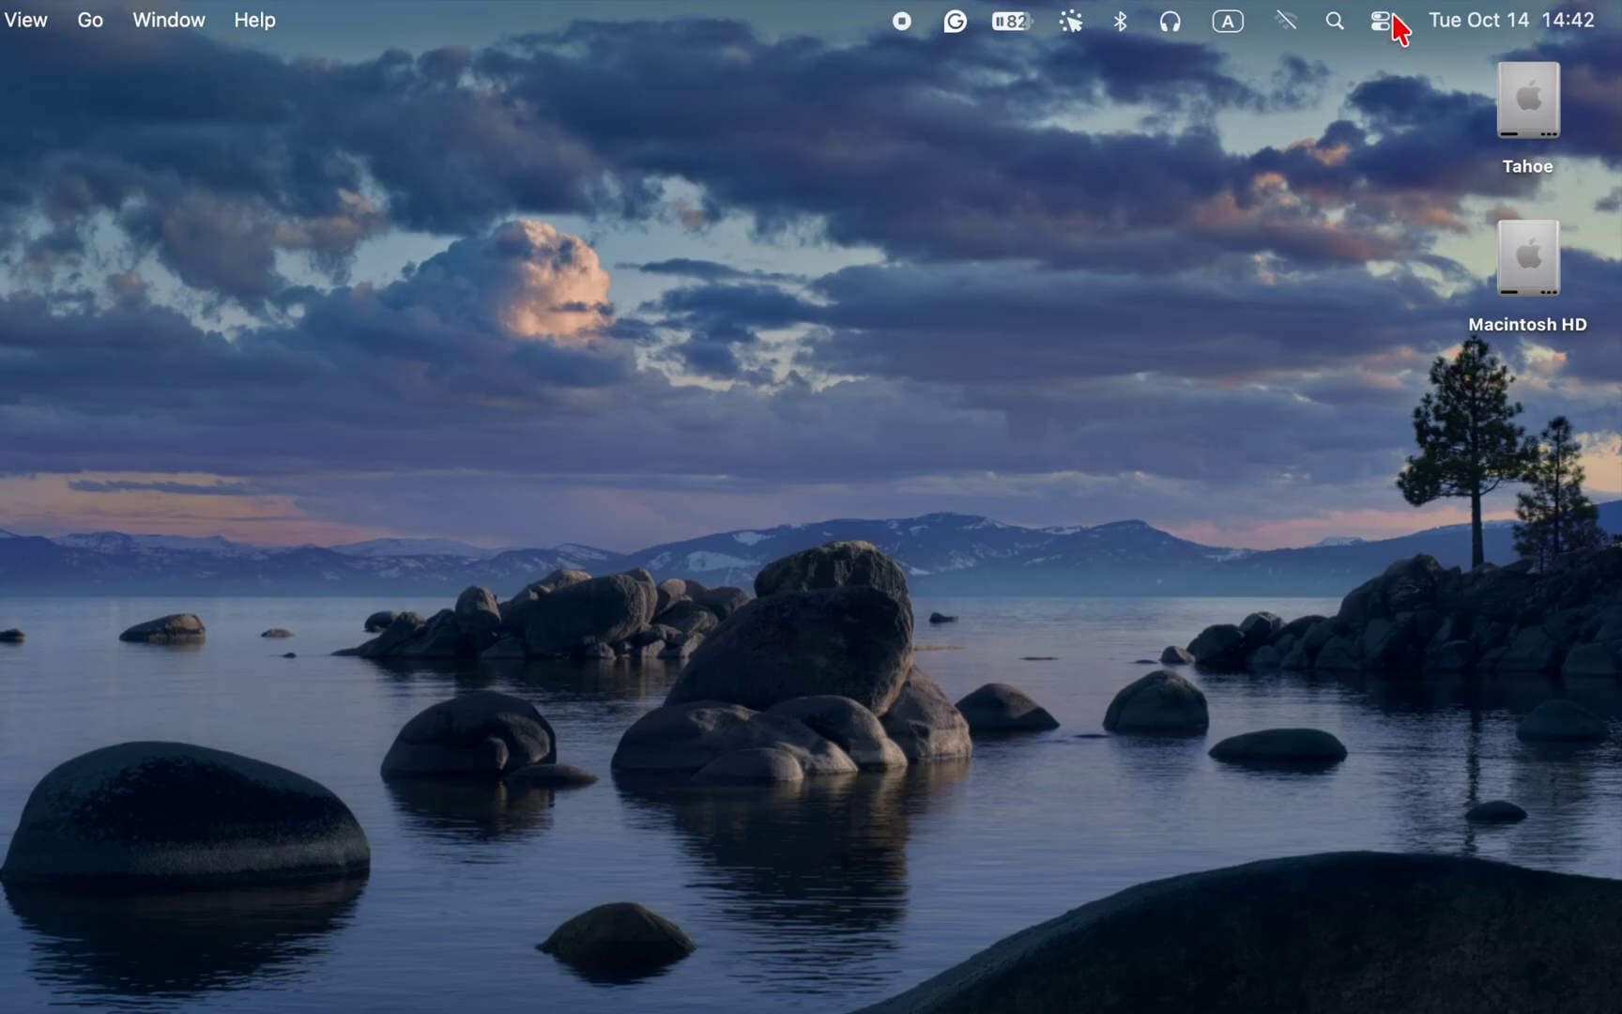
Set the Display tile to Always Show in the menu bar via its right-click menu.
left_click(1384, 21)
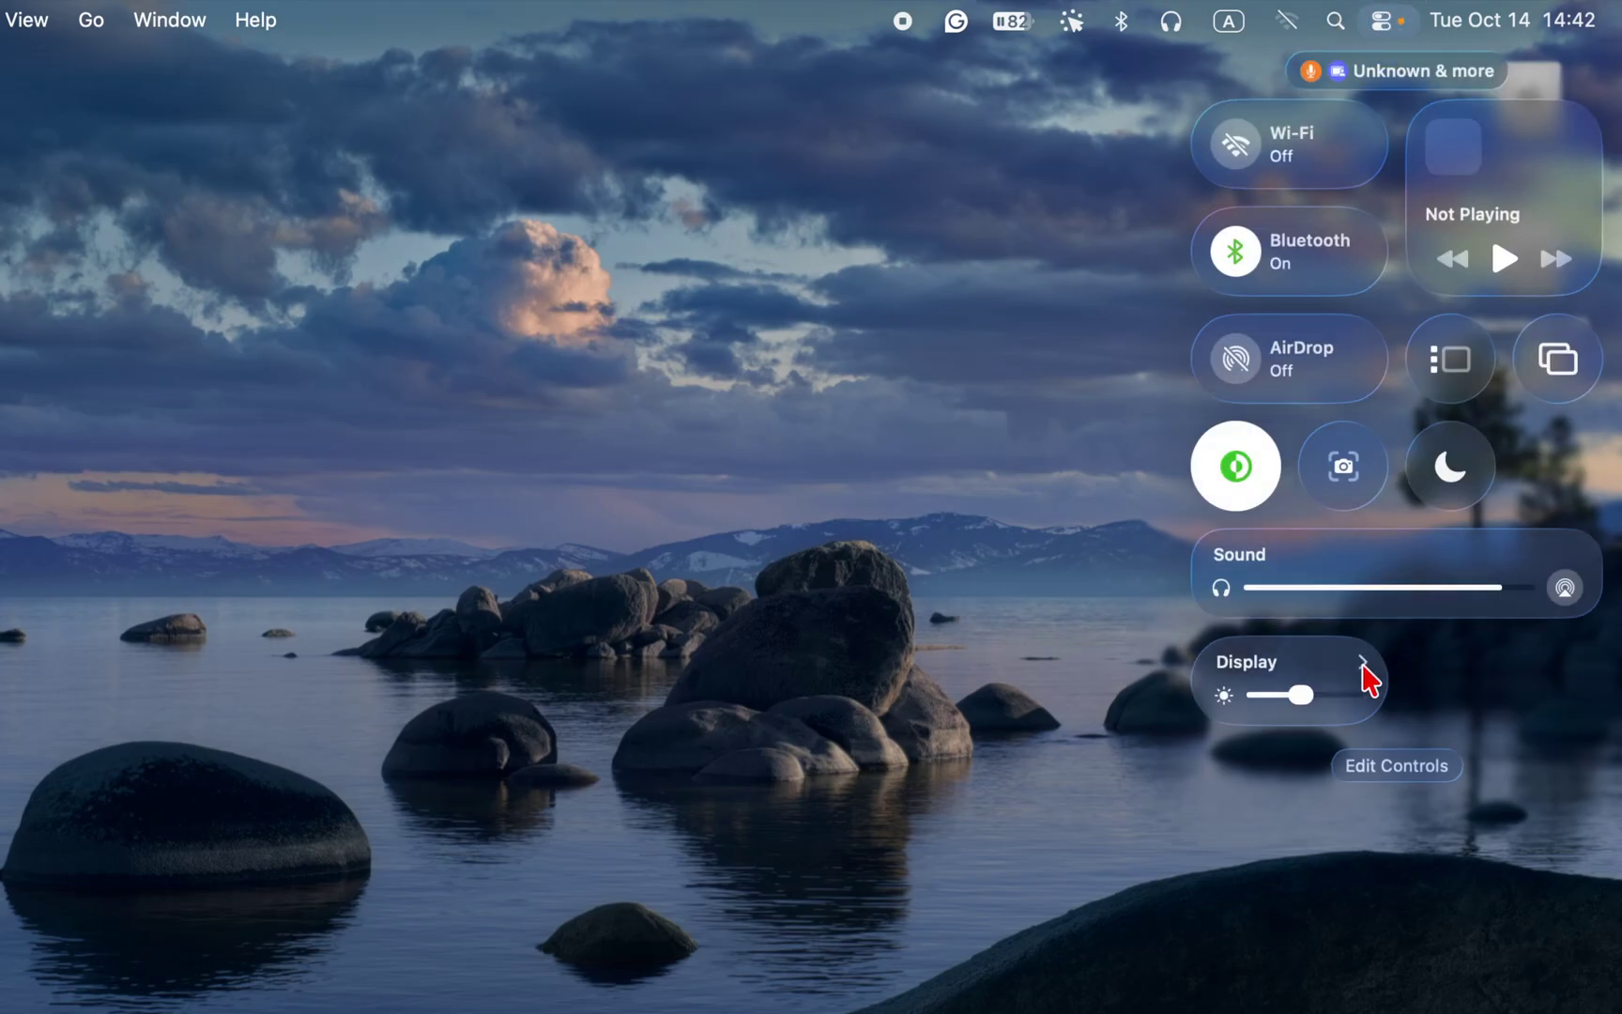
right_click(1363, 667)
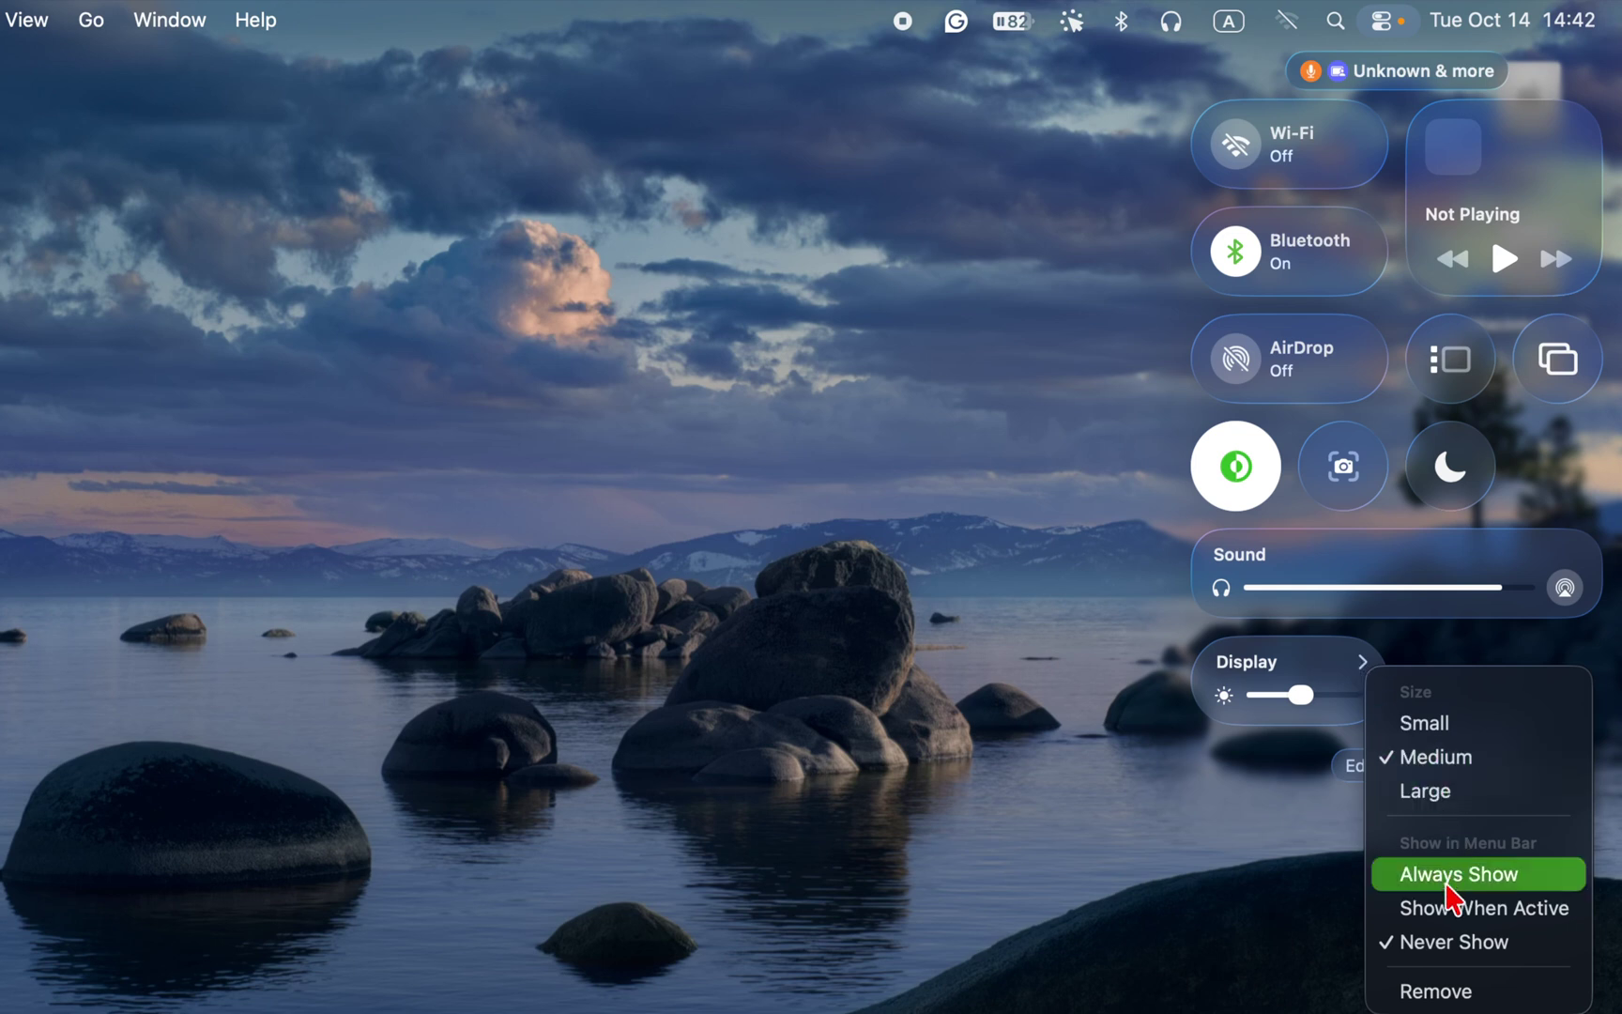
left_click(1449, 878)
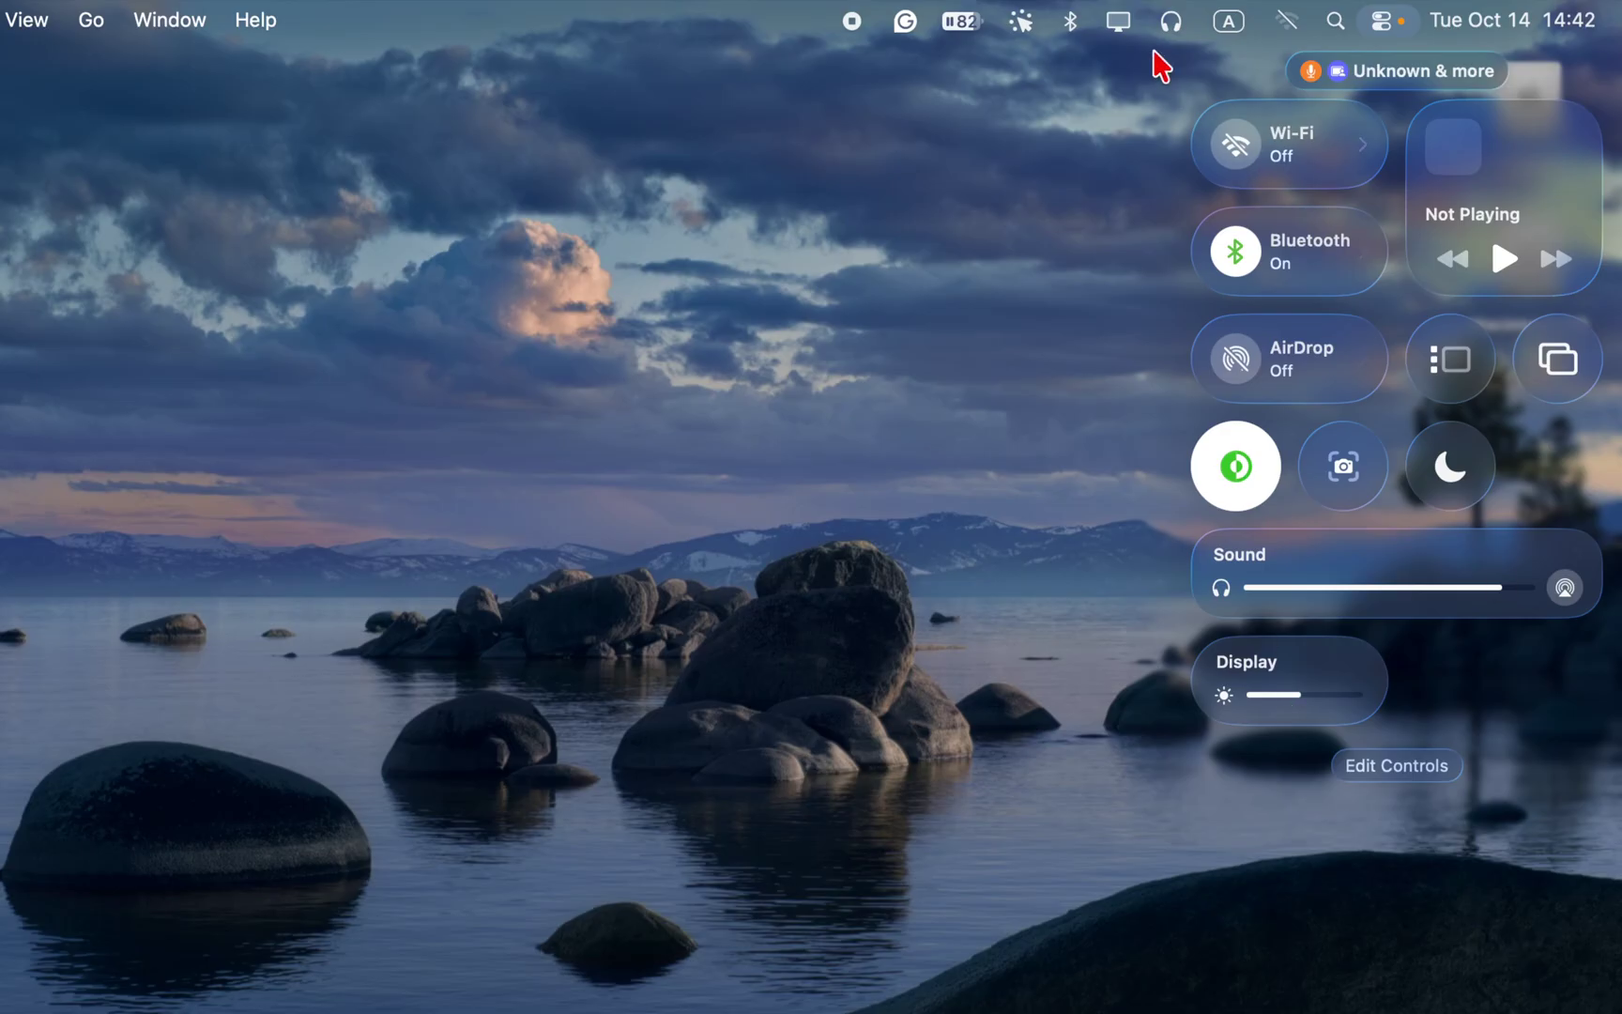
Open and close the new menu bar display brightness menu twice to test it.
left_click(1117, 21)
left_click(1113, 22)
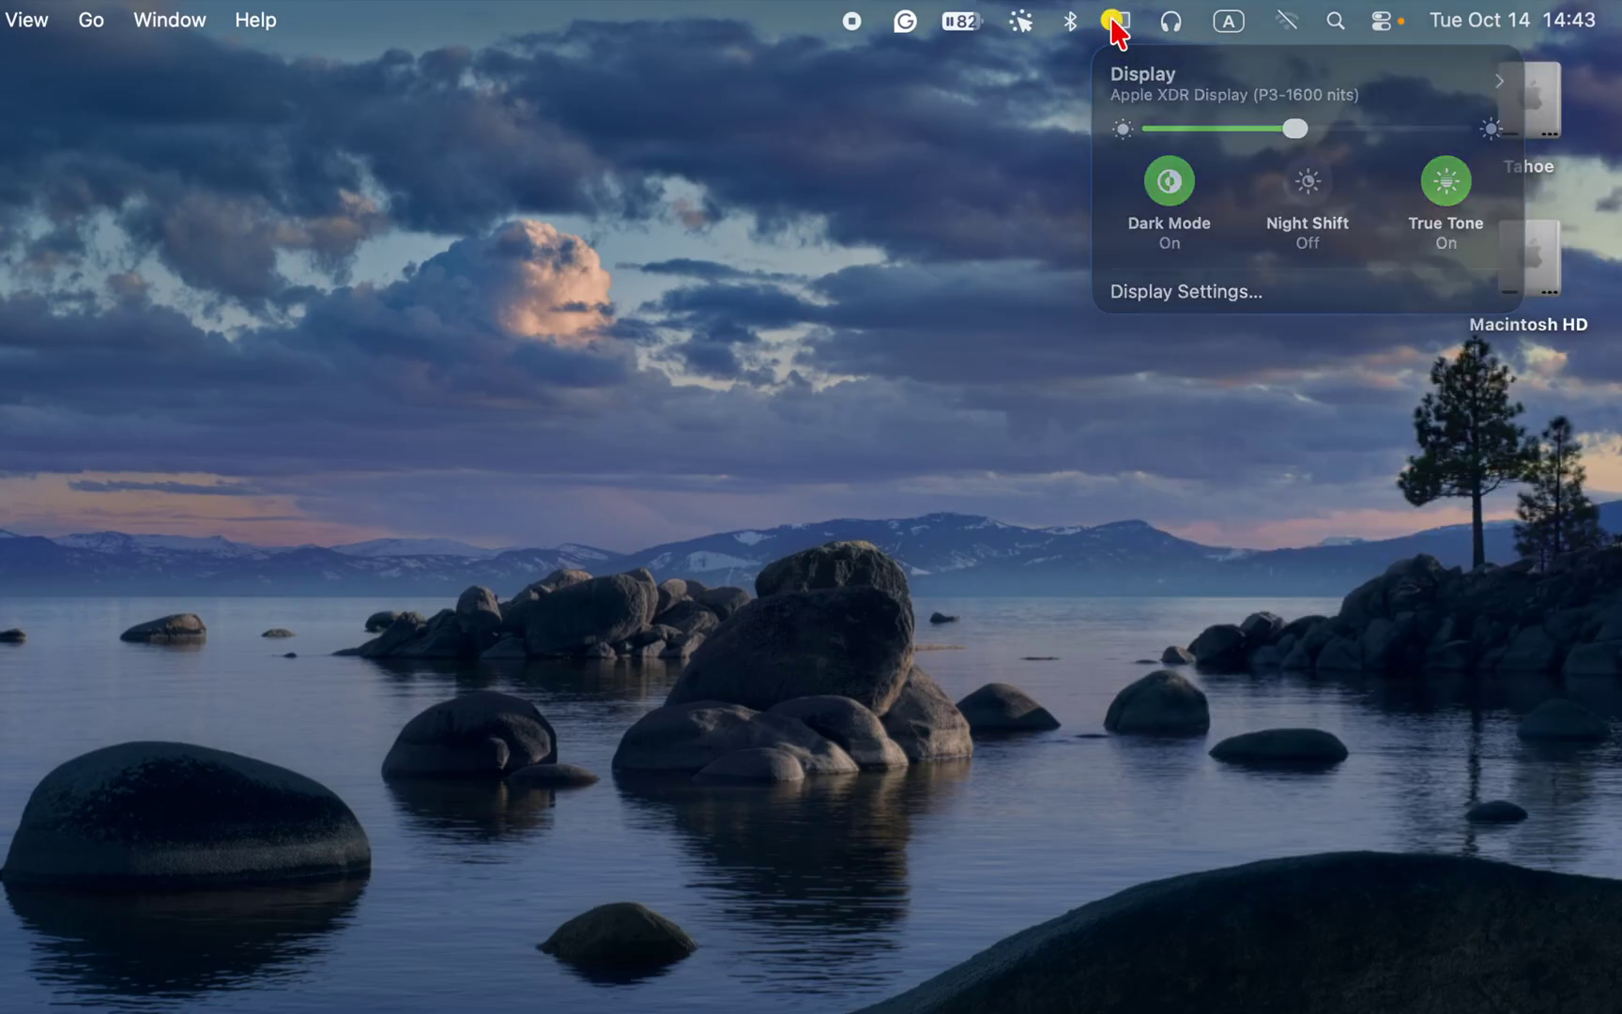
left_click(1114, 22)
left_click(1114, 23)
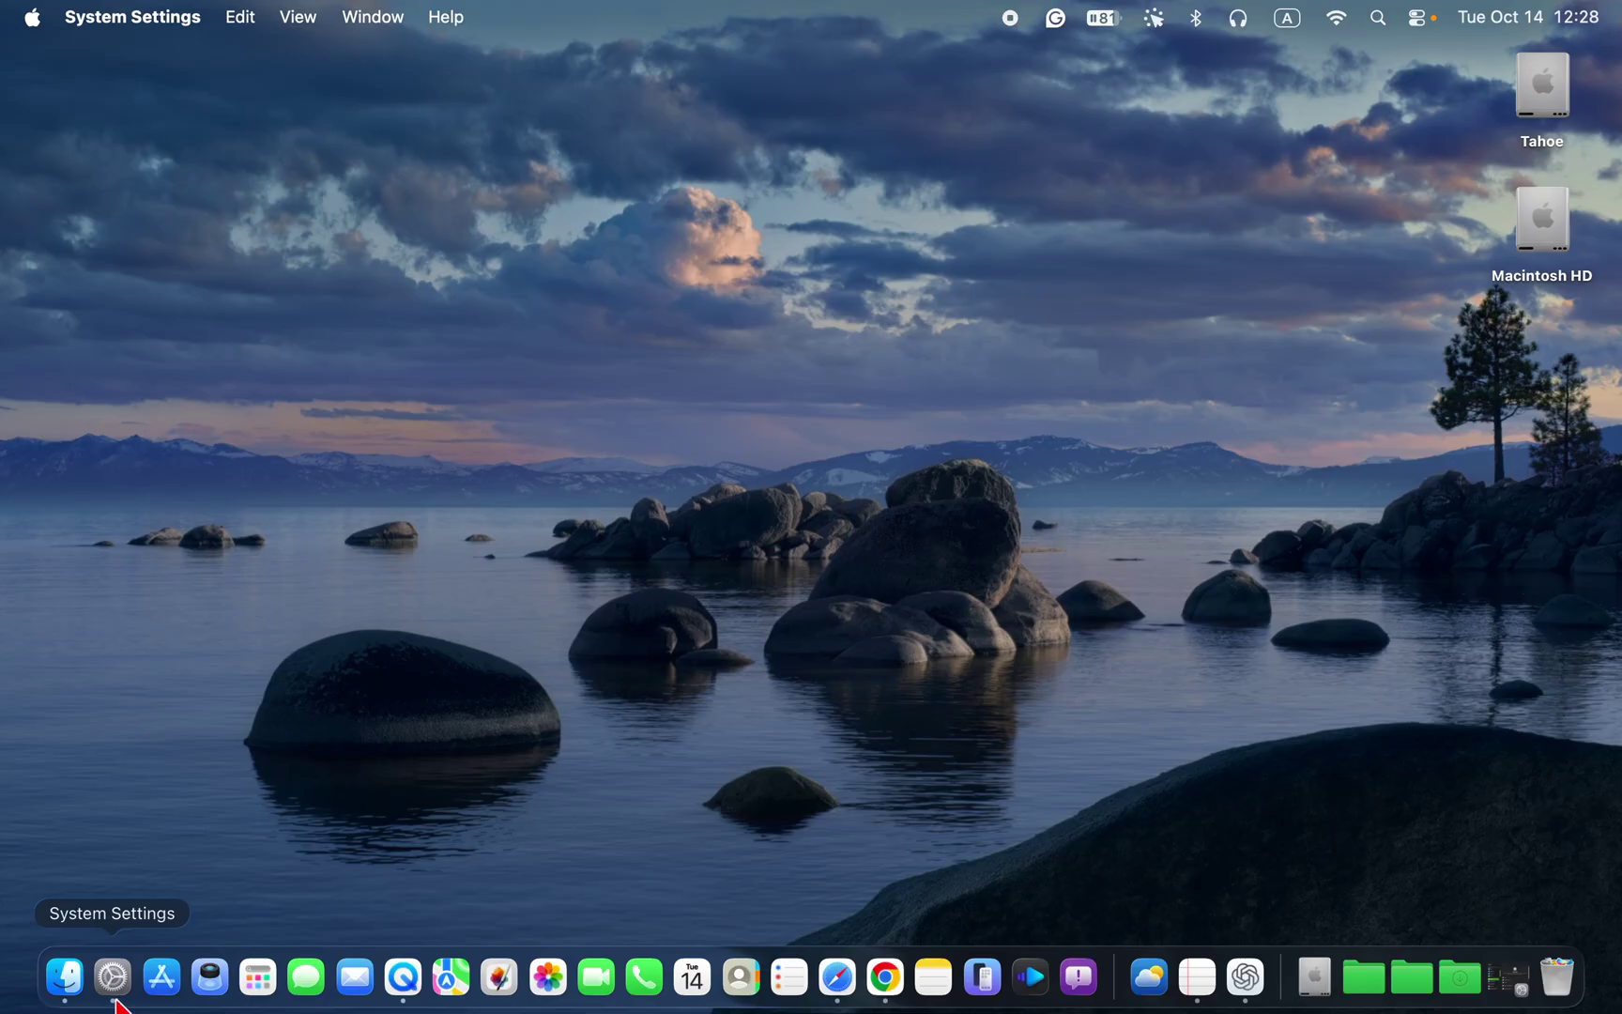
In System Settings > Menu Bar, tick Display and keep its popup at Always Show.
left_click(116, 981)
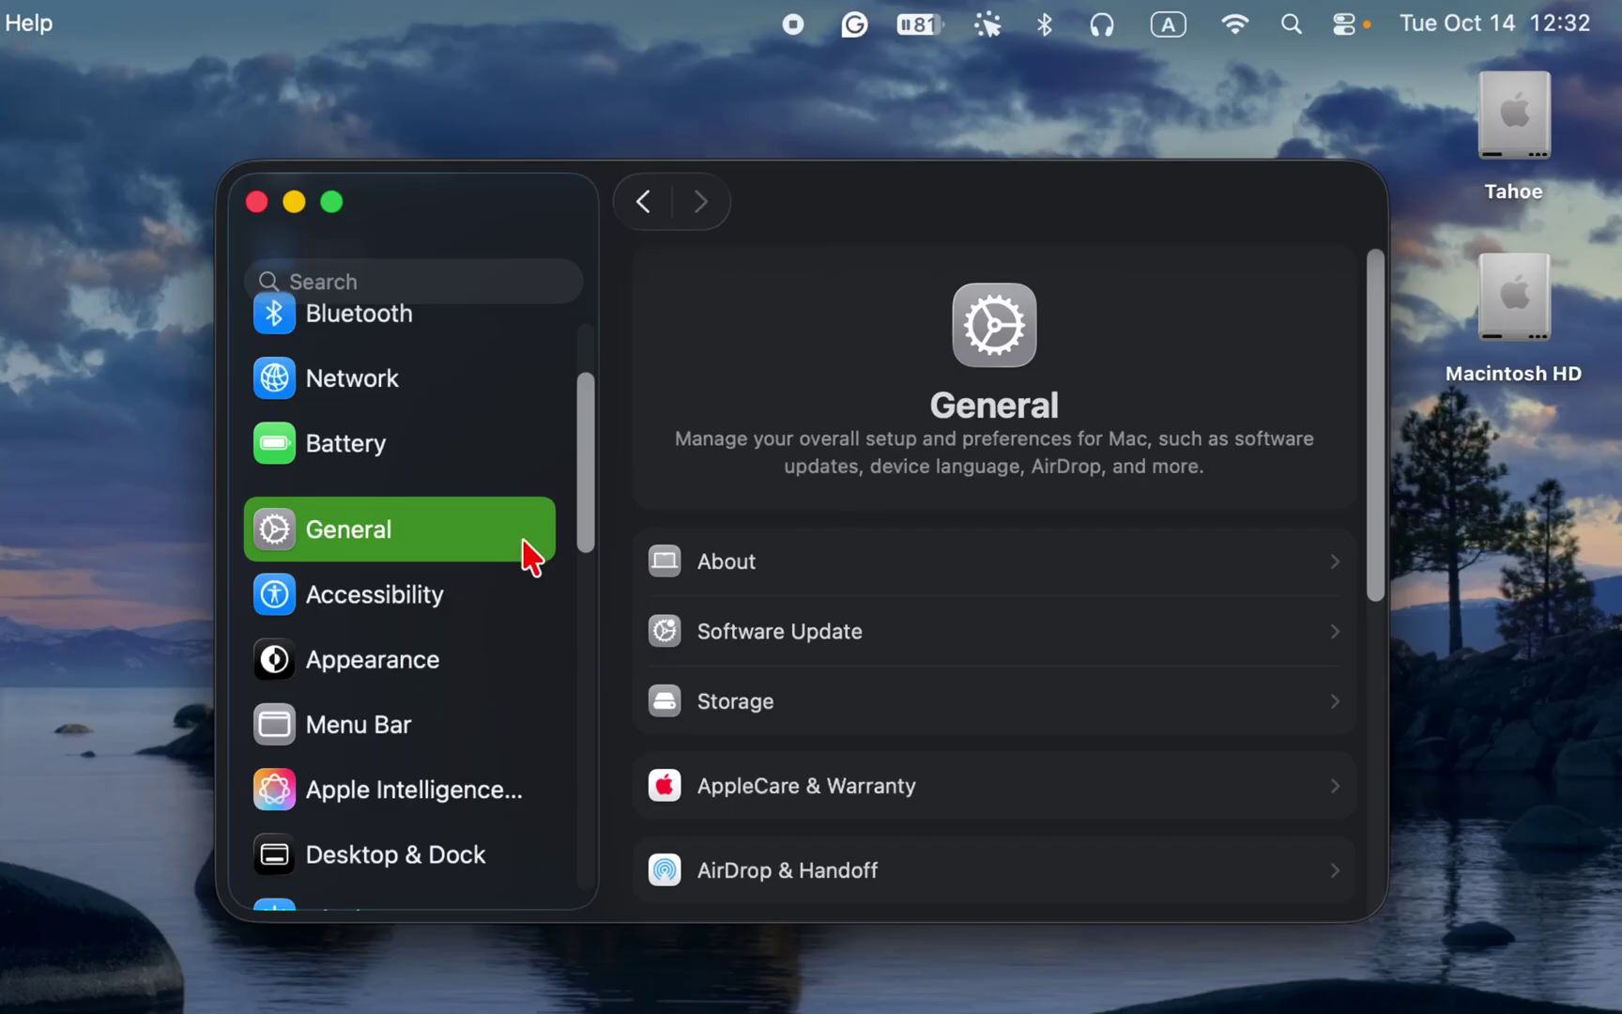
left_click(407, 728)
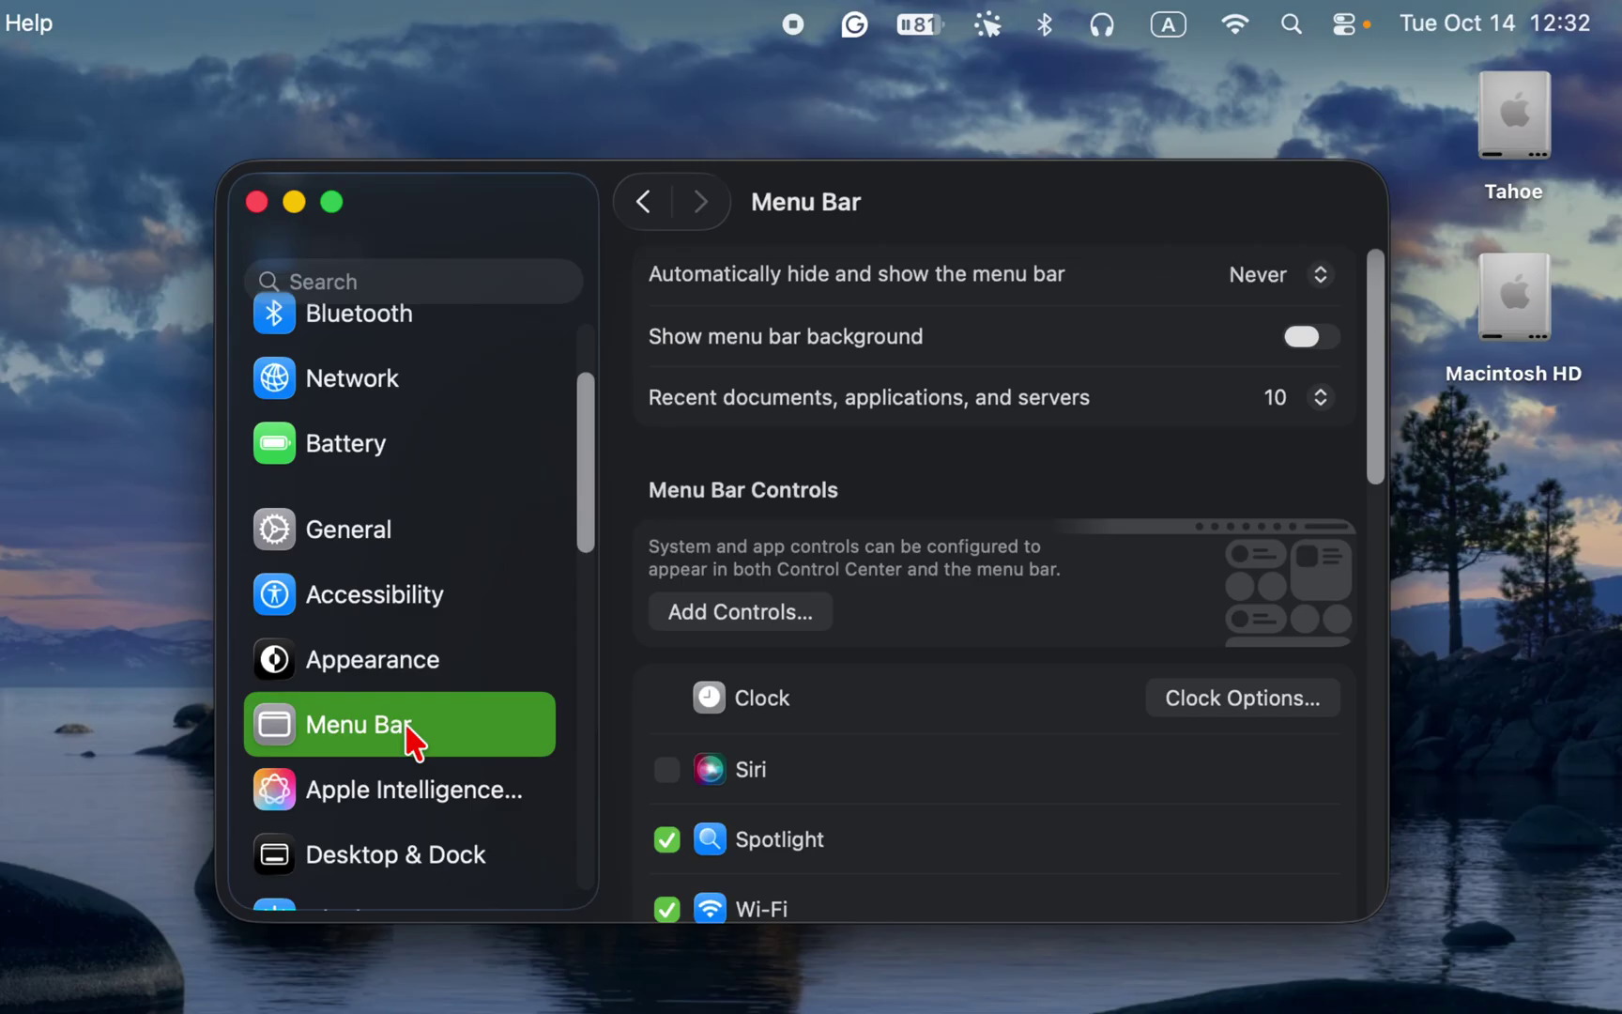
scroll(896, 714, "down", 10)
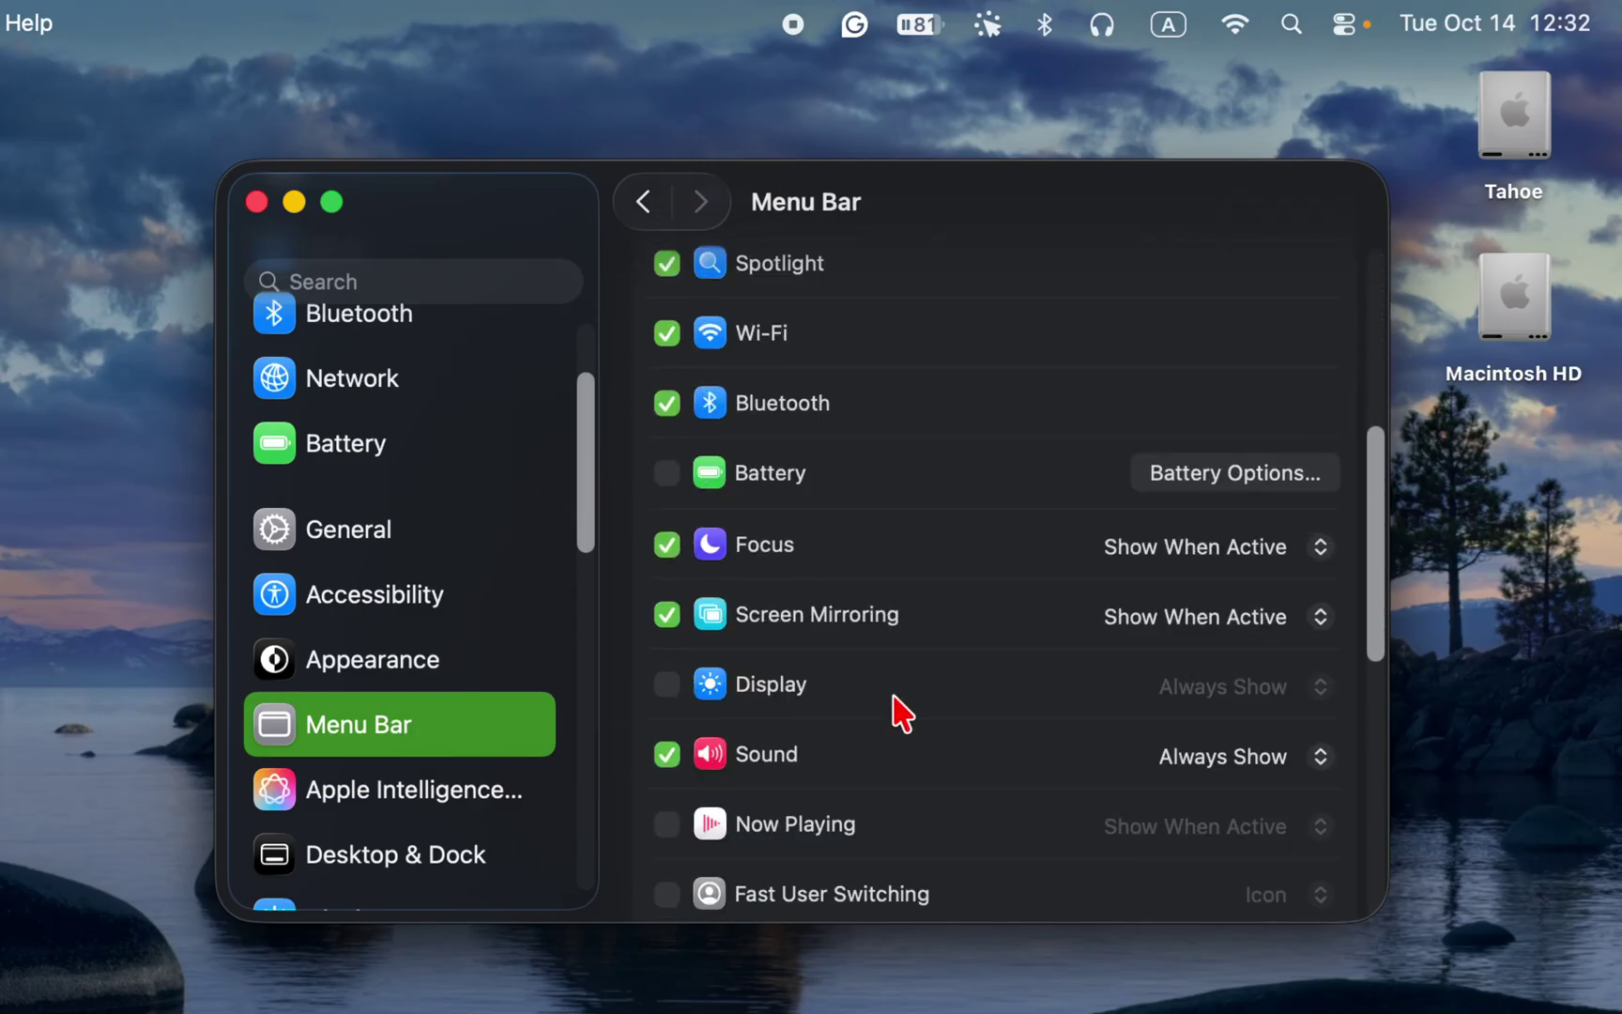
scroll(901, 716, "down", 2)
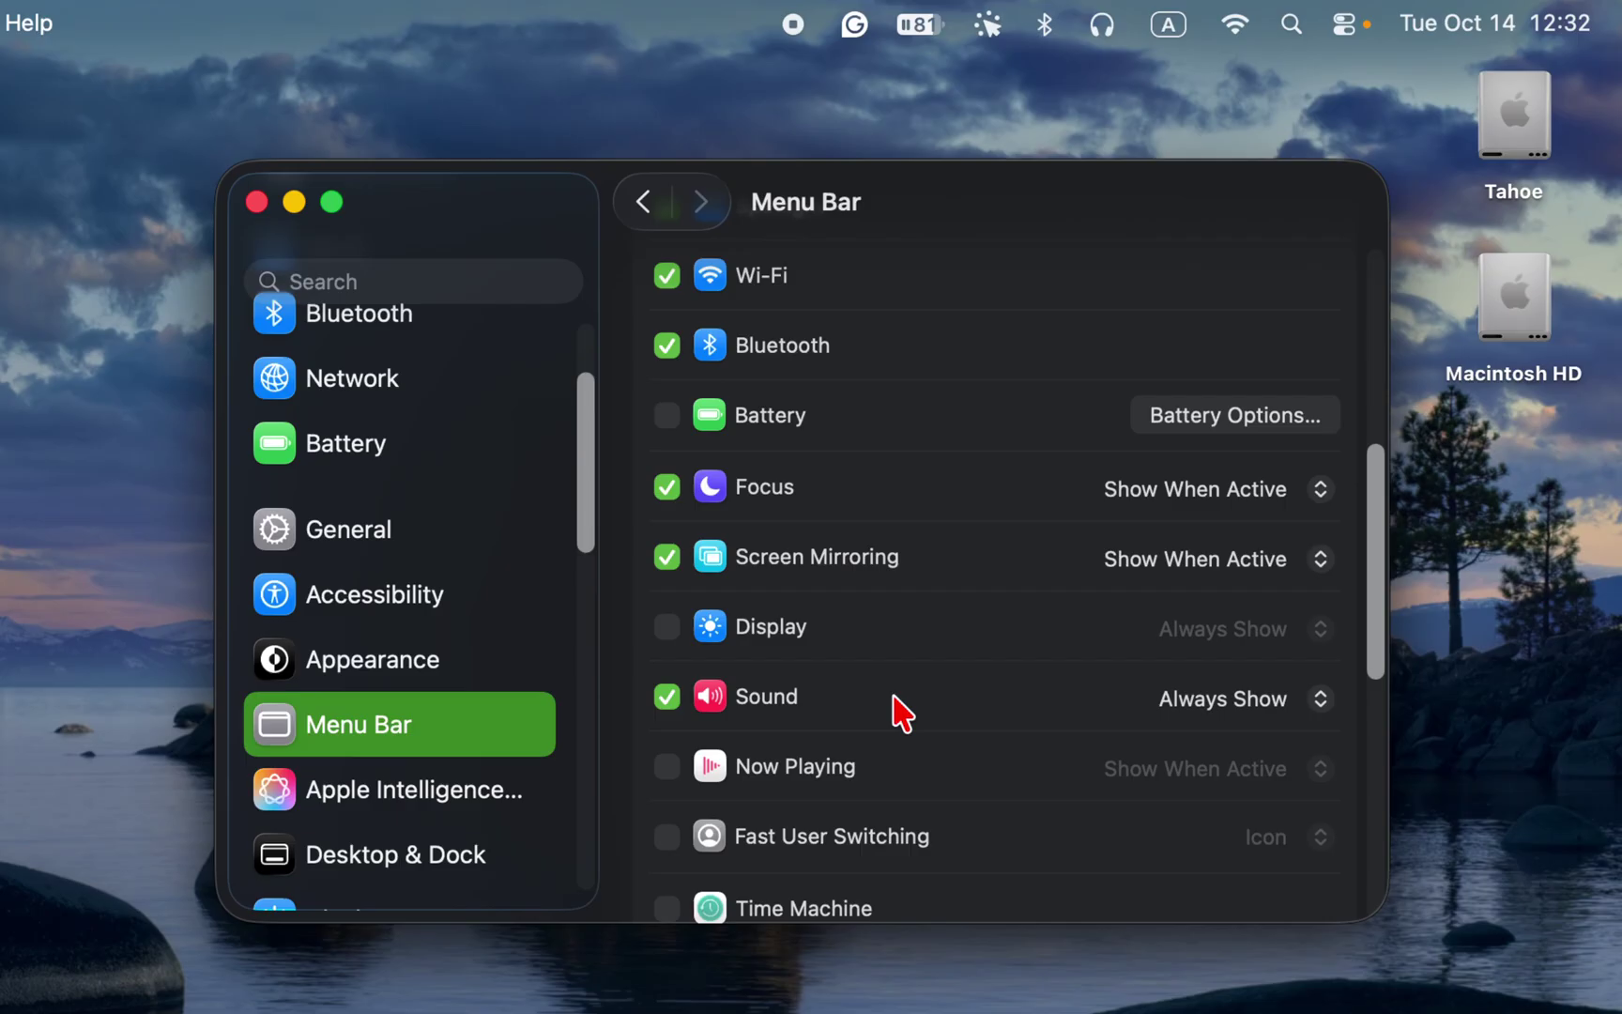
left_click(667, 627)
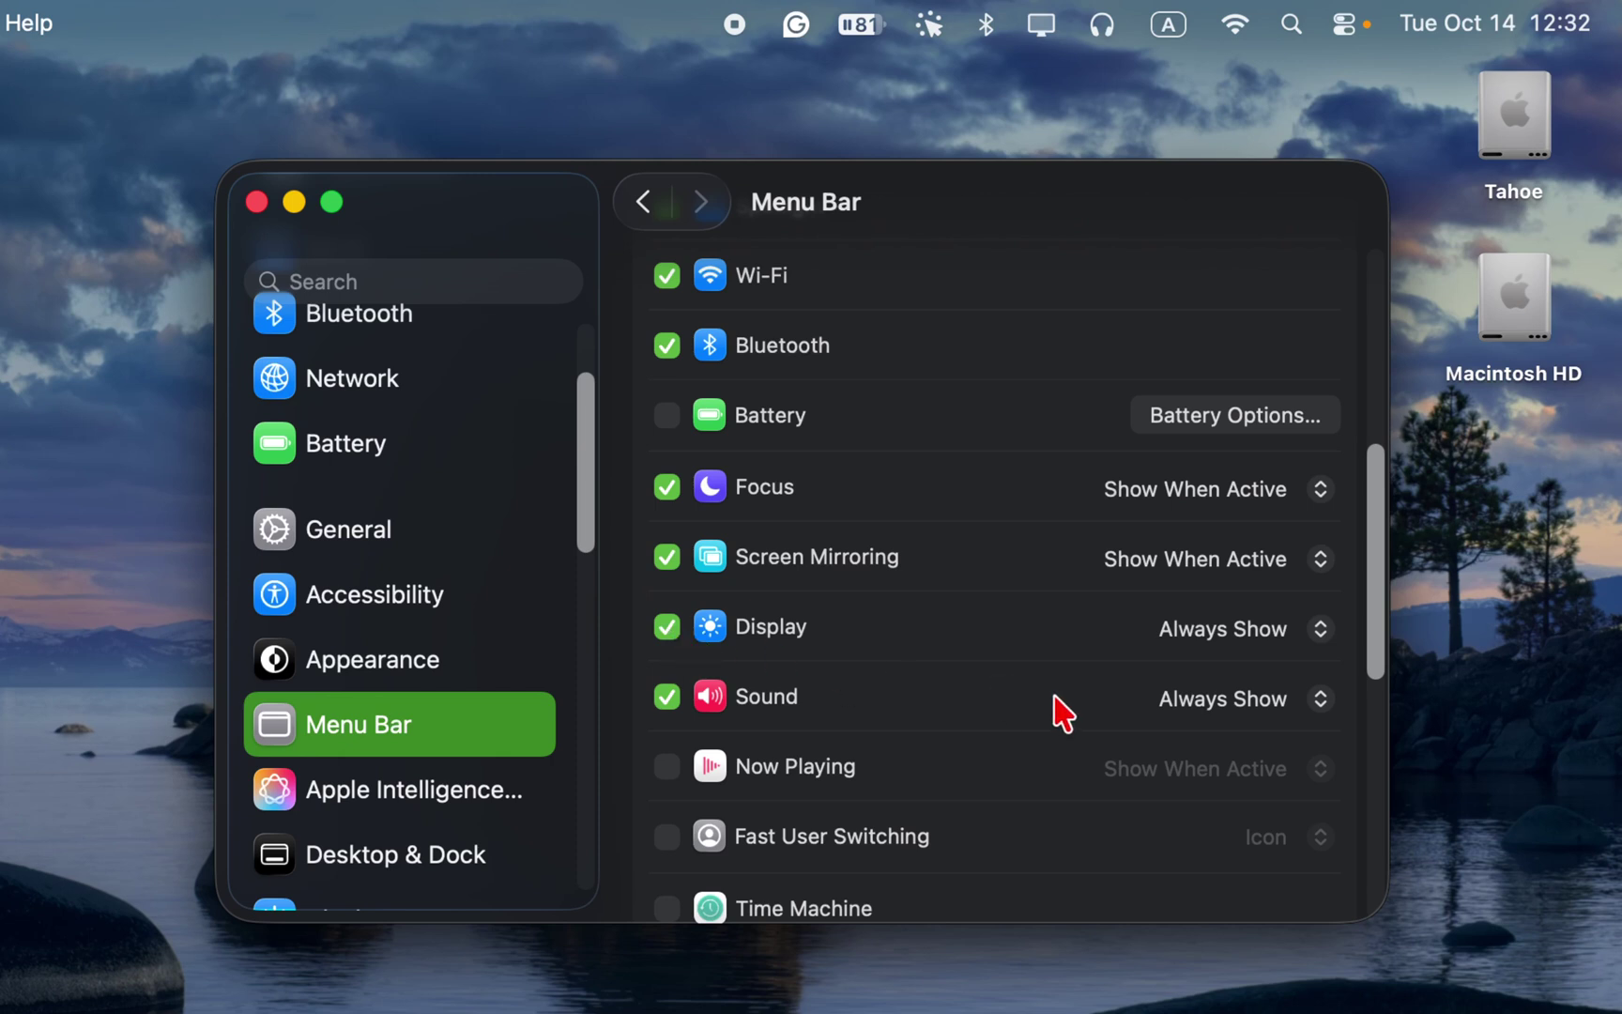
left_click(1318, 631)
left_click(1312, 628)
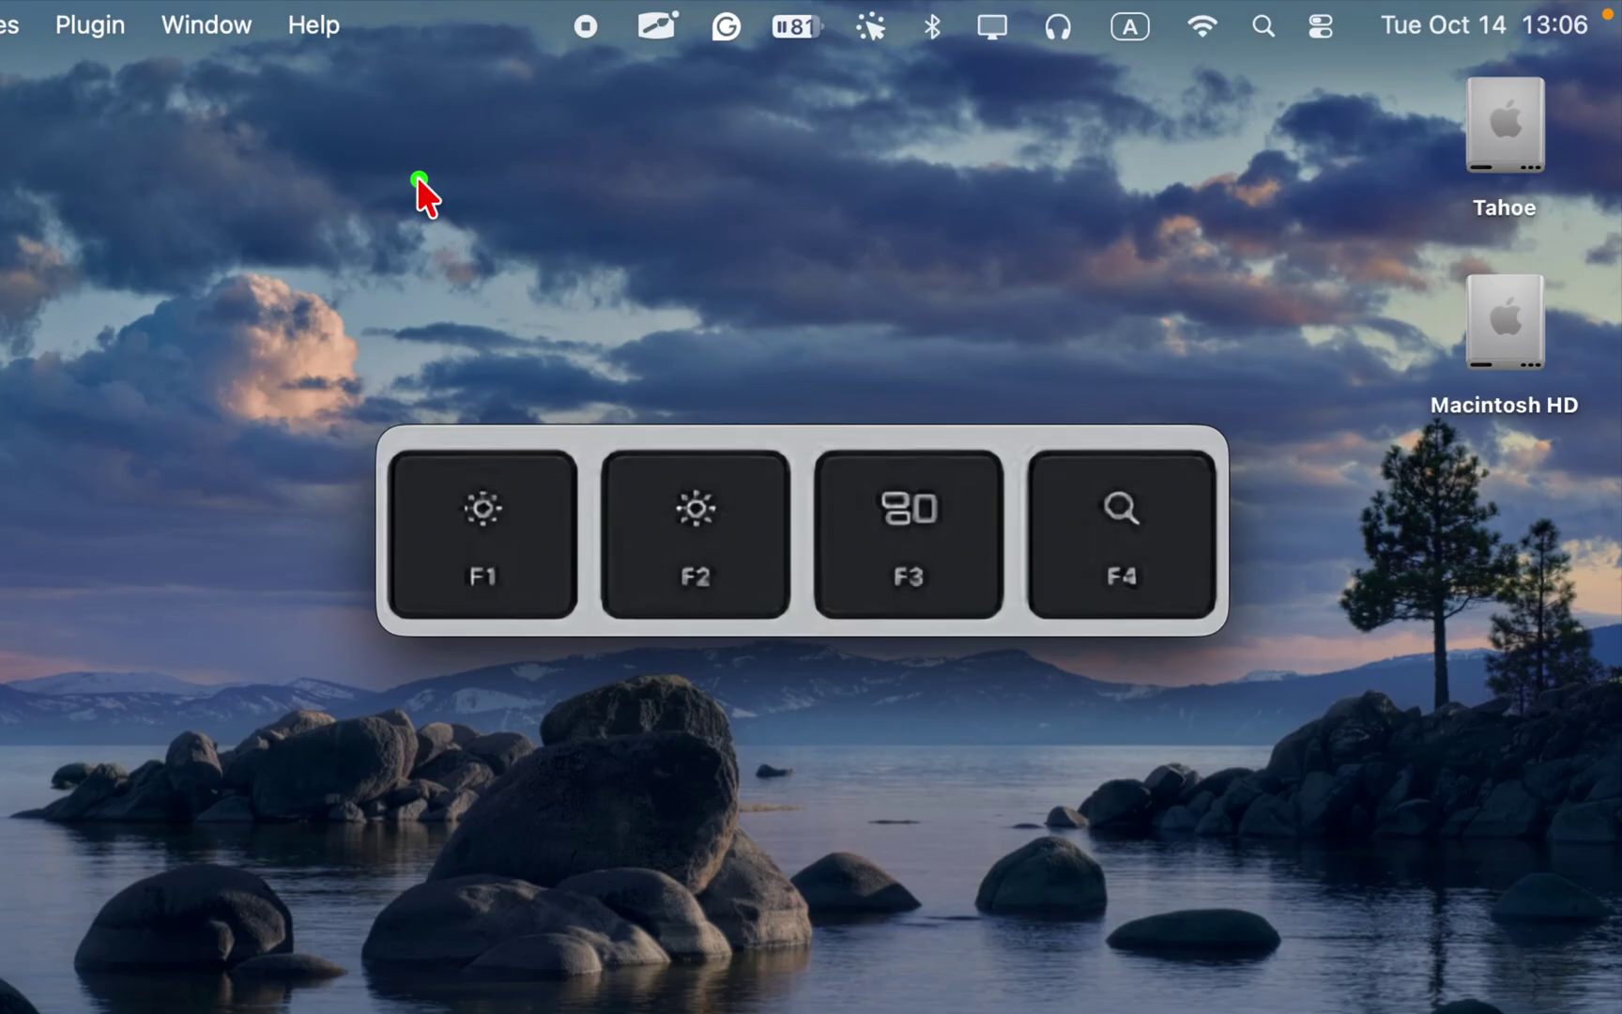
Press F2 twice to raise the brightness two steps on the Display HUD.
left_click_drag(417, 177, 478, 341)
left_click_drag(748, 204, 680, 362)
key("F2")
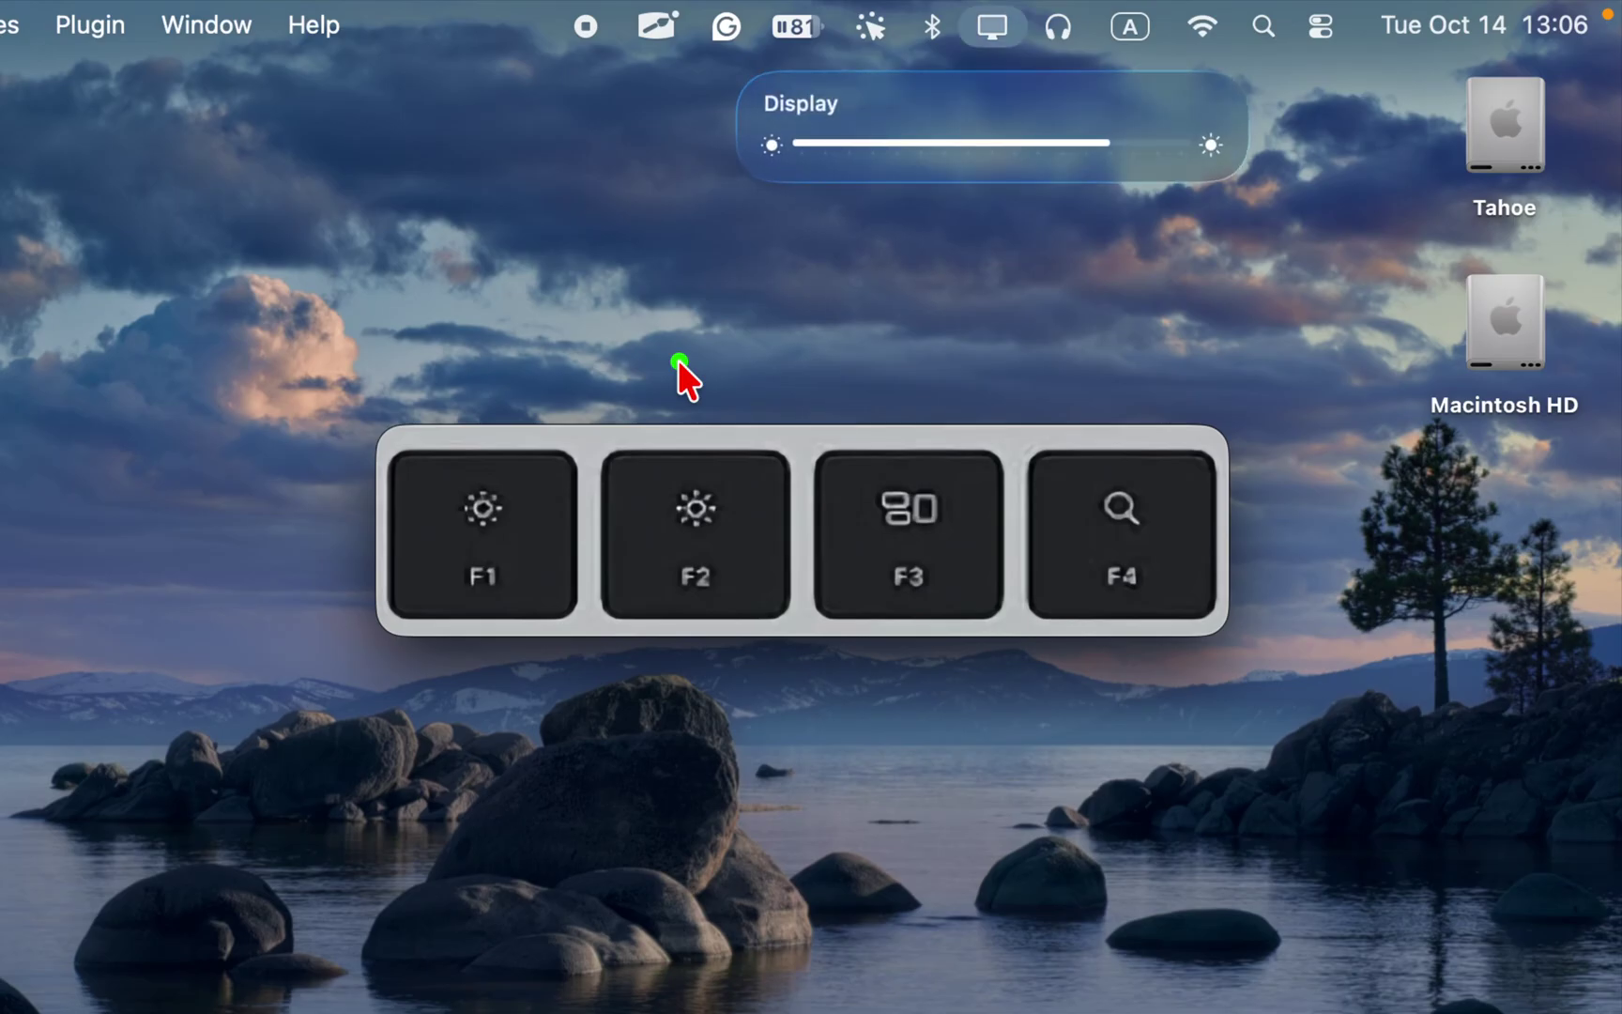
key("F2")
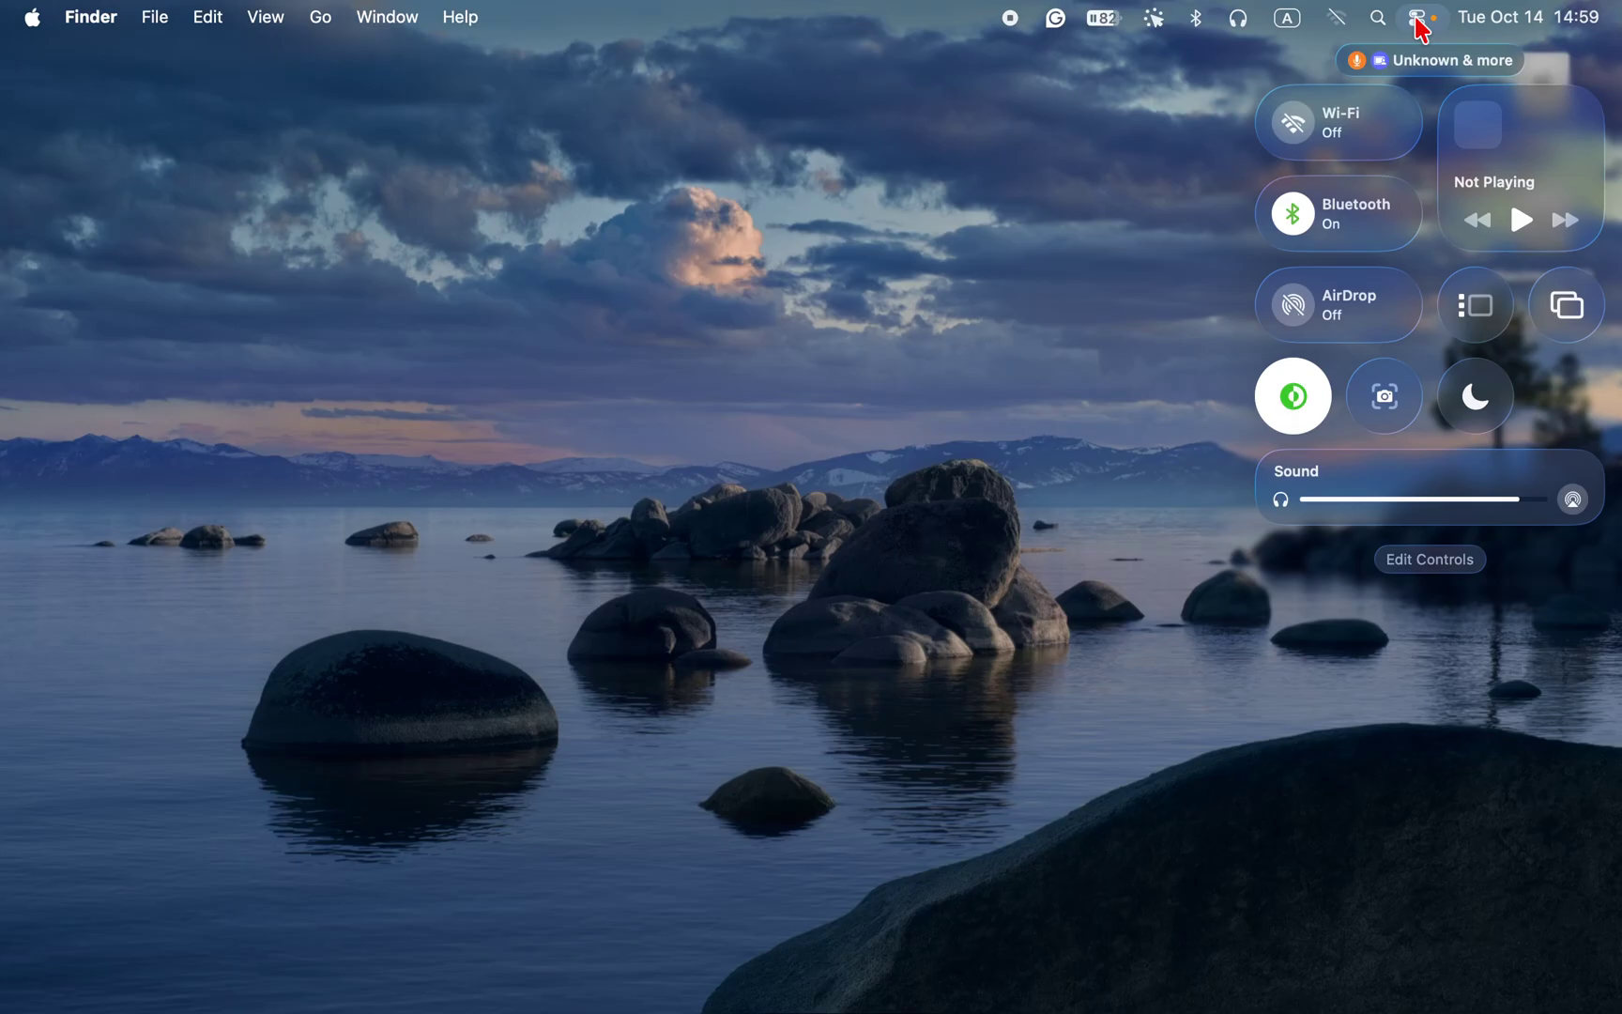
Use Edit Controls > Display & Brightness to add the Display slider to Control Center, then click Done.
left_click(1434, 559)
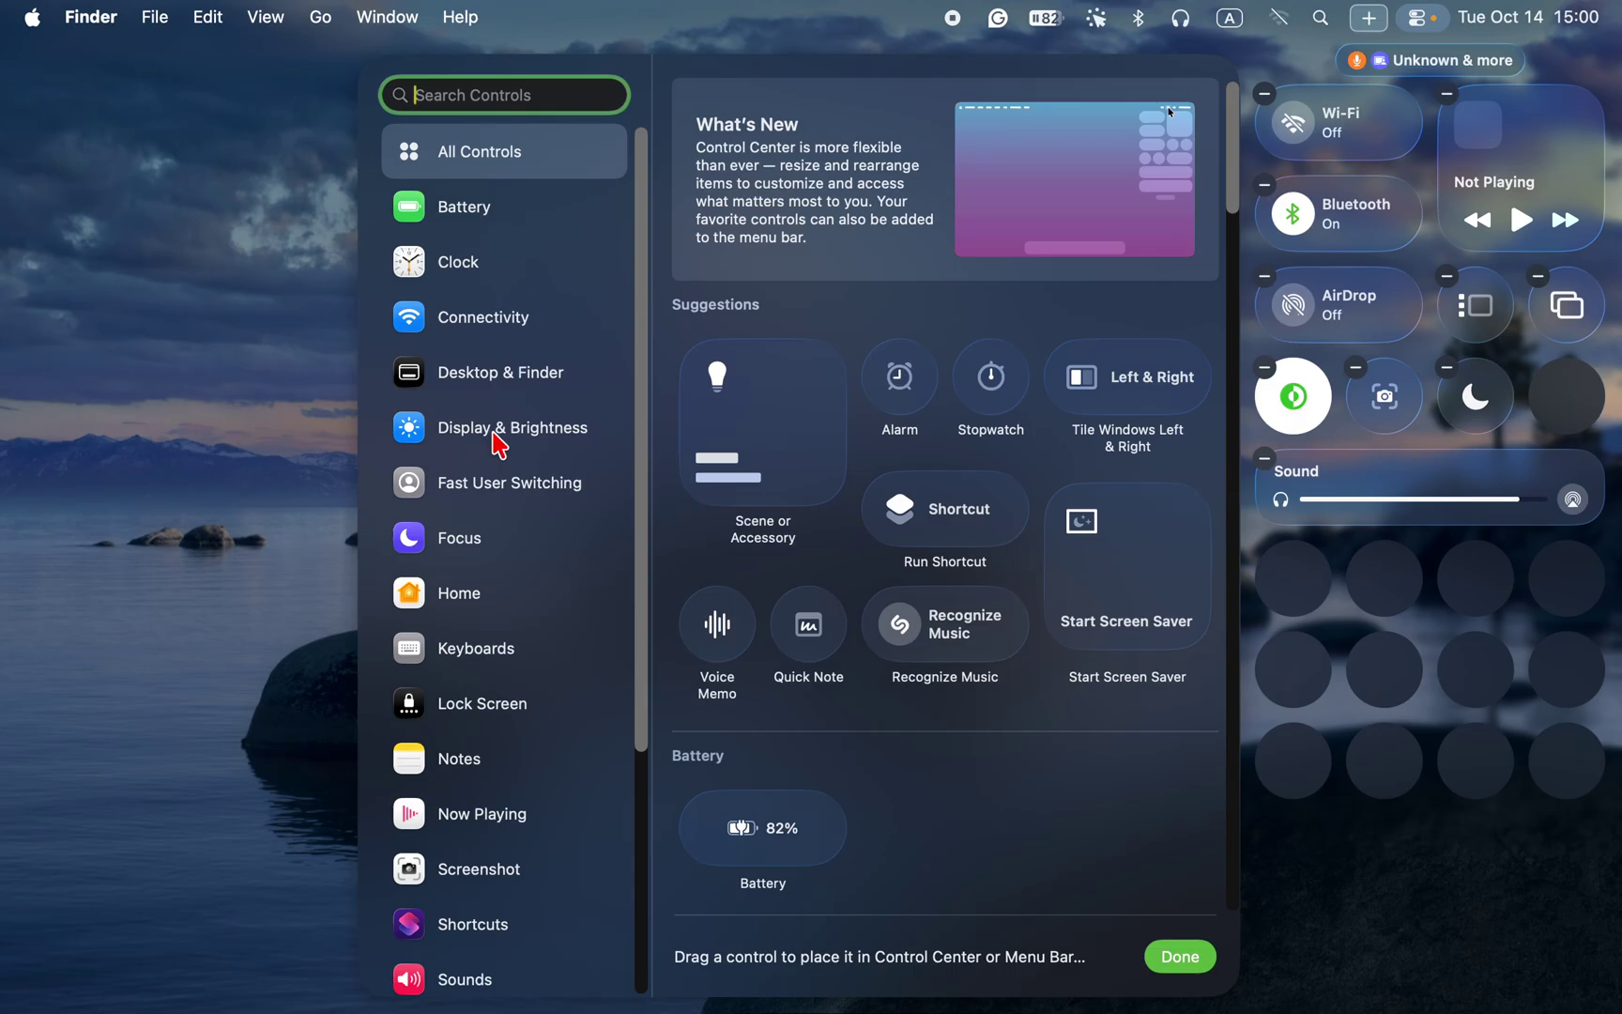
left_click(496, 441)
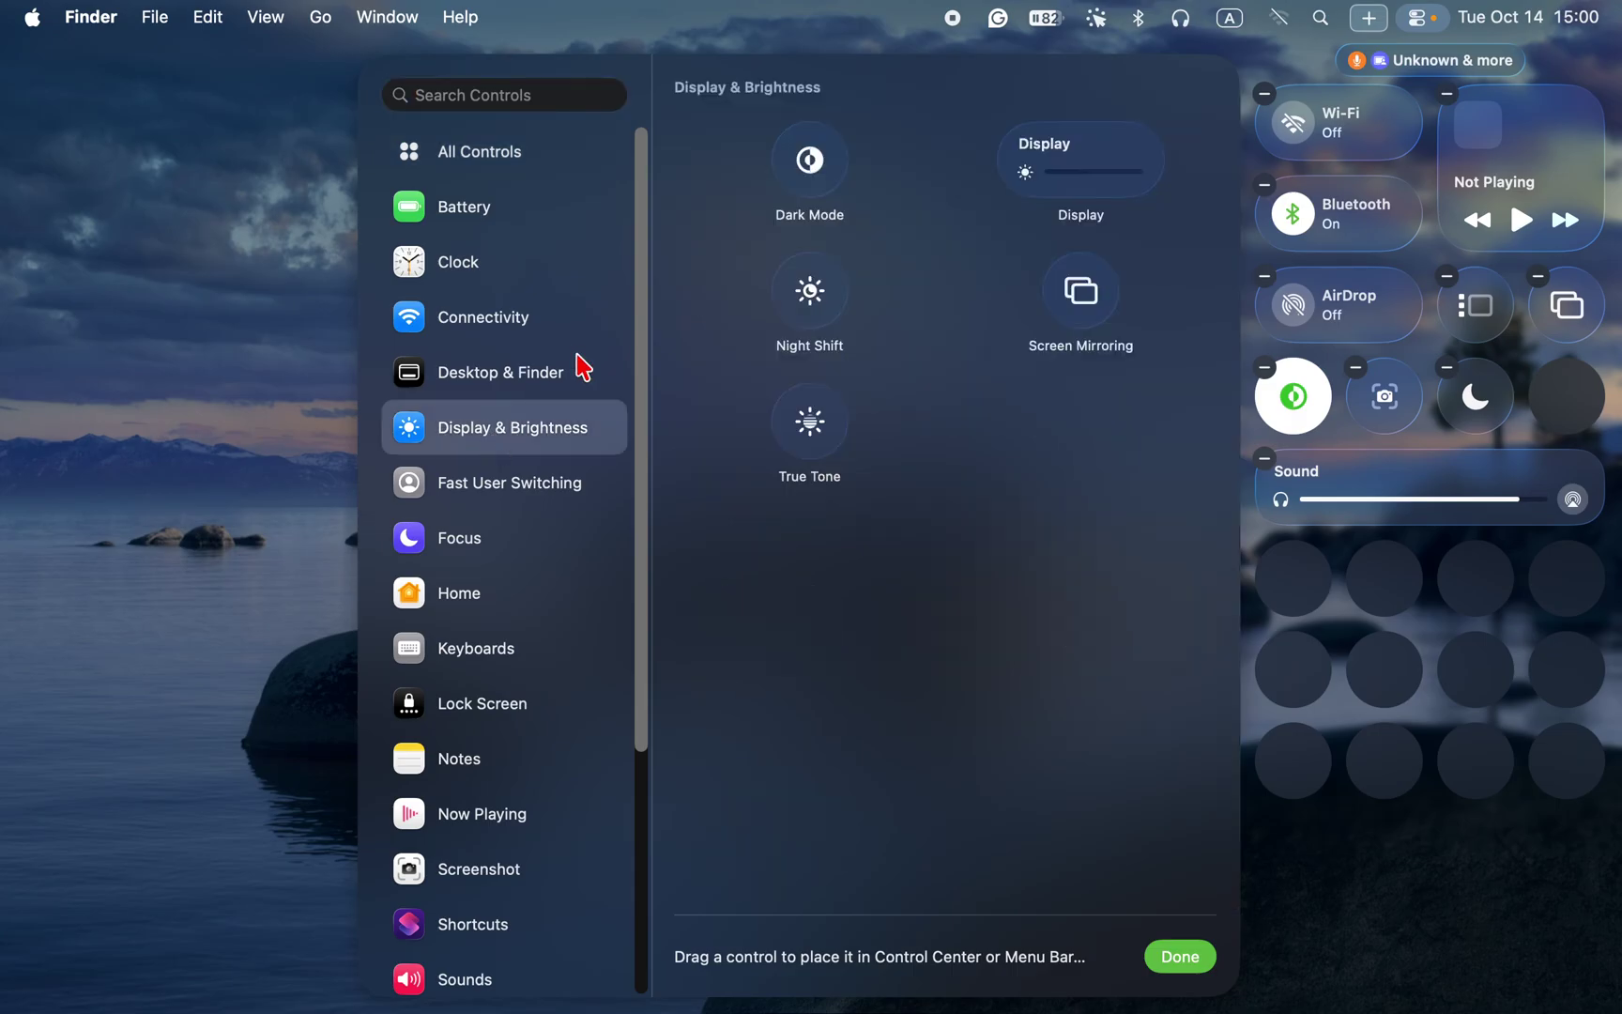
mouse_move(1090, 148)
left_click(1006, 131)
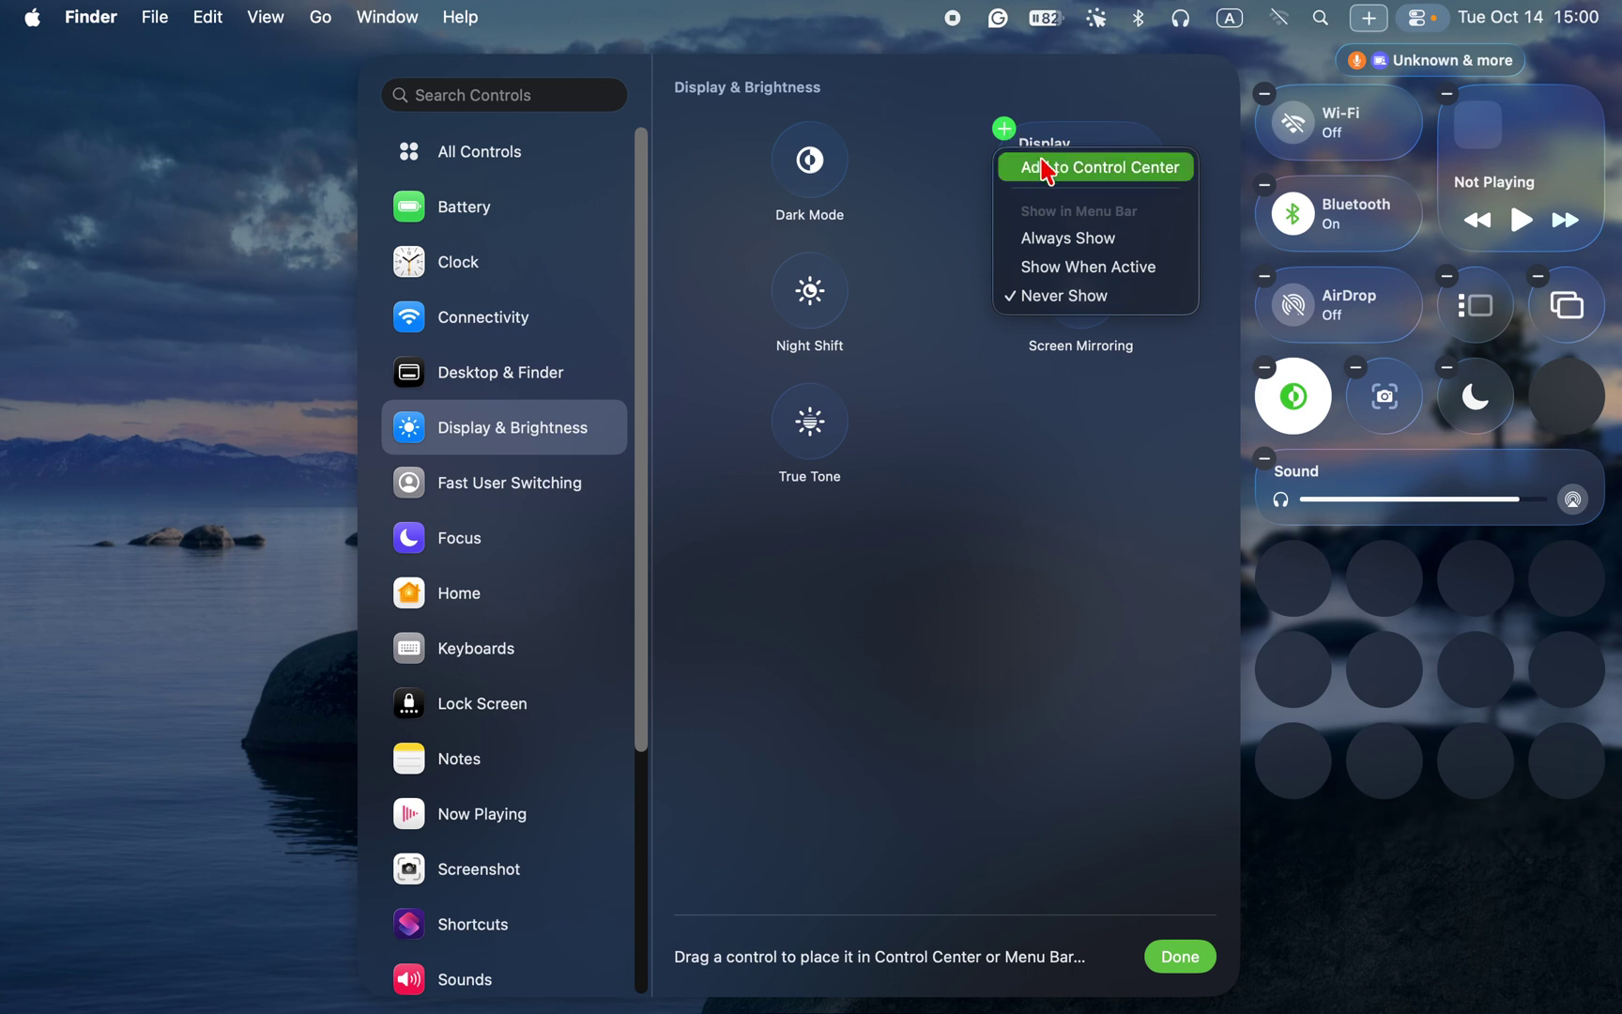
left_click(1047, 171)
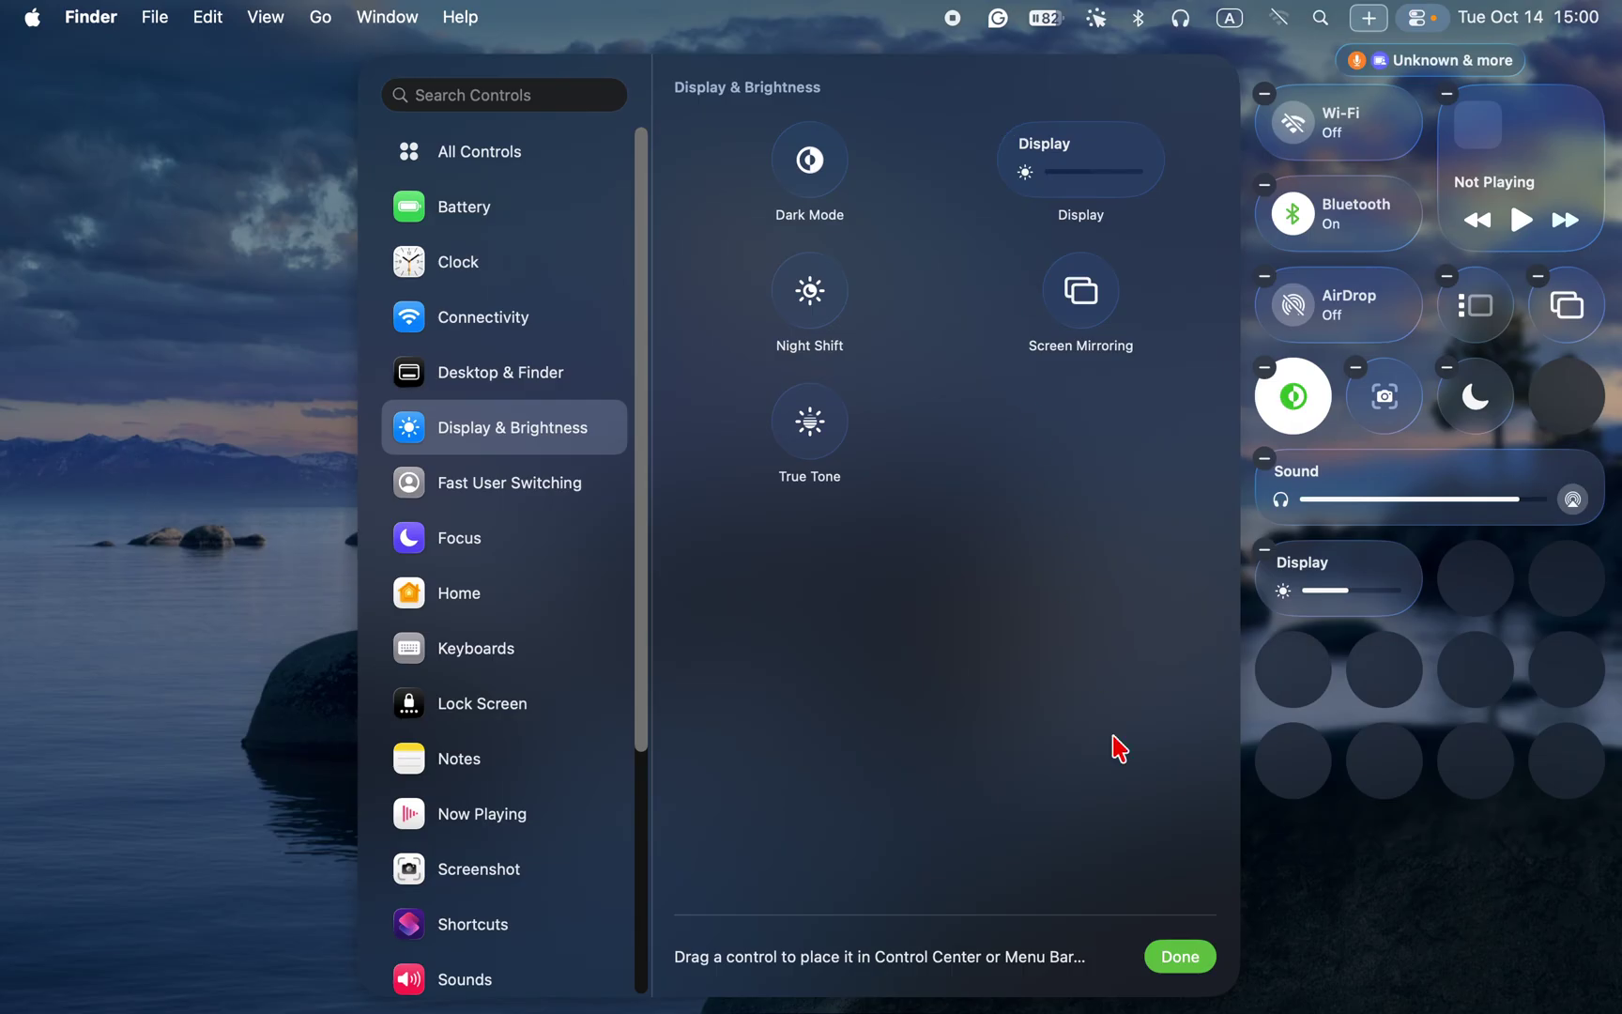
left_click(1177, 958)
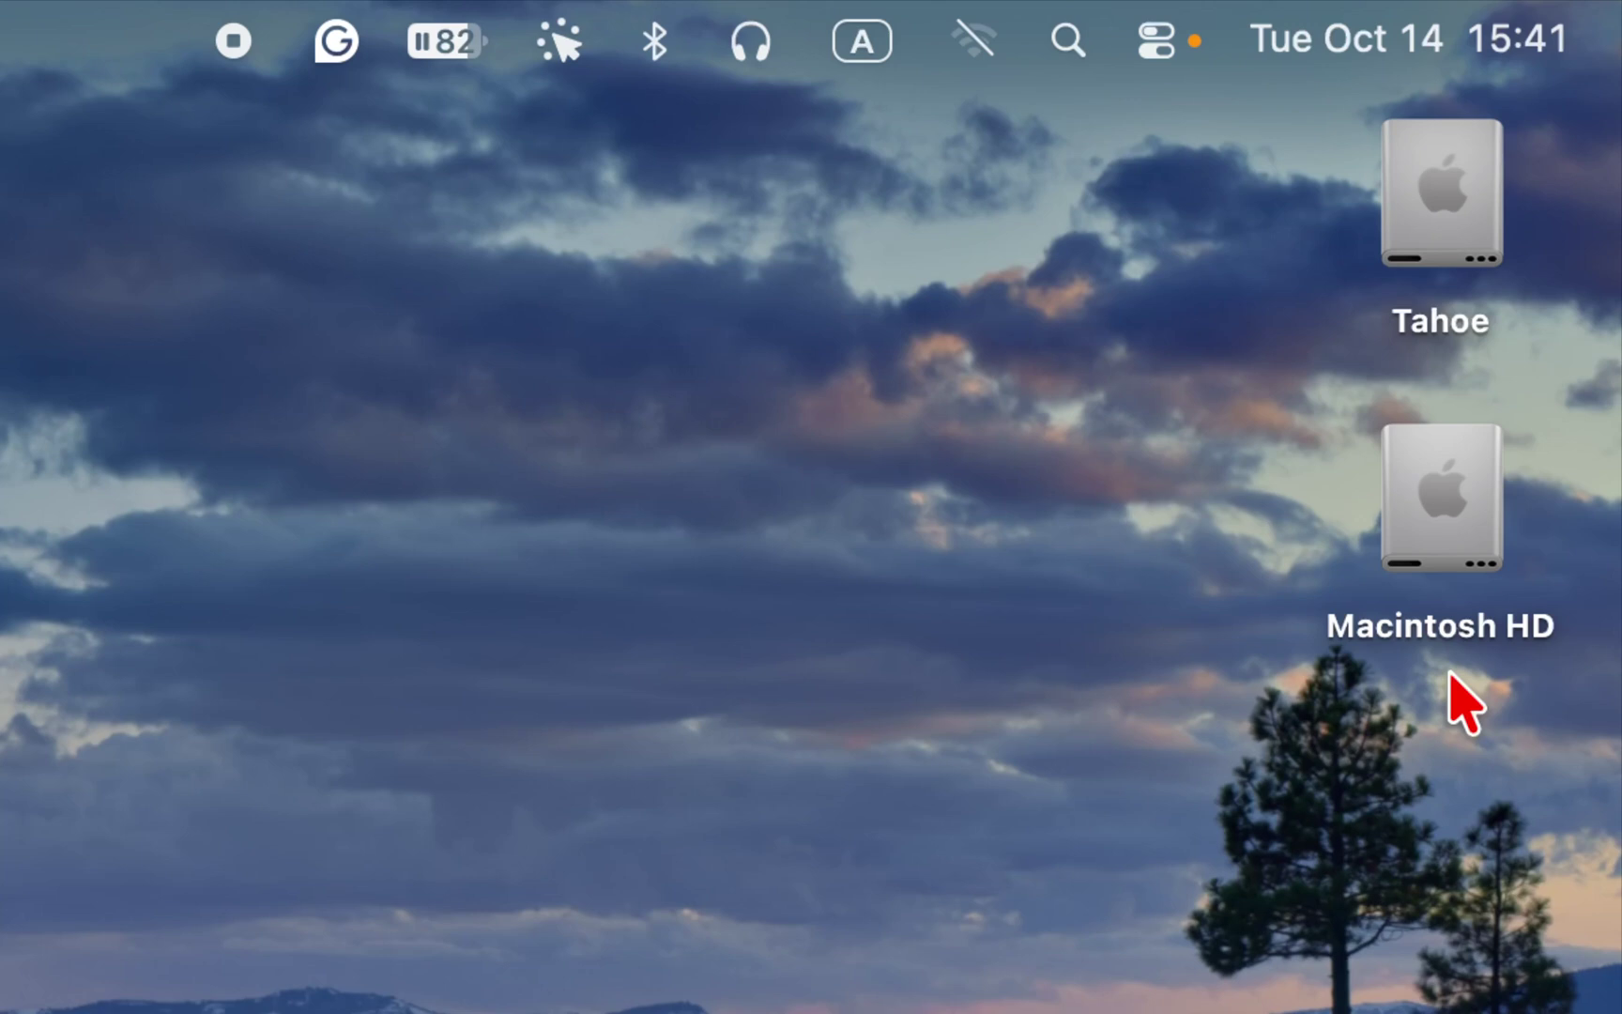
Press the brightness-up key four times and watch the Display HUD level rise.
key("XF86MonBrightnessUp")
key("XF86MonBrightnessUp")
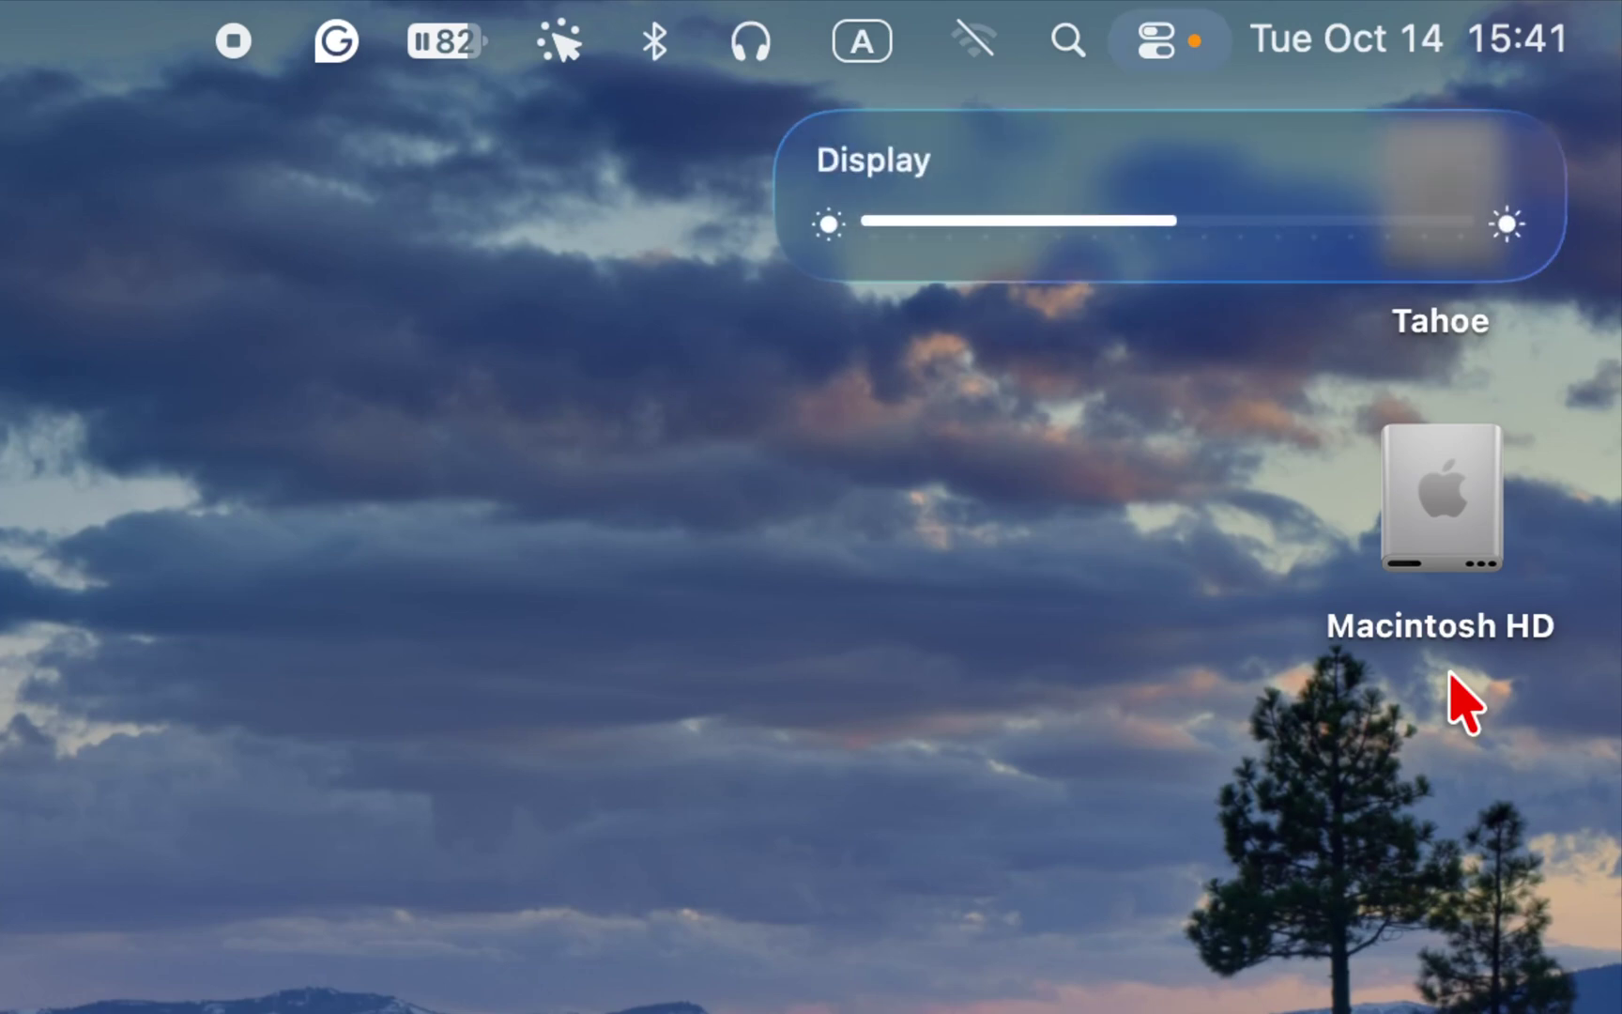
key("XF86MonBrightnessUp")
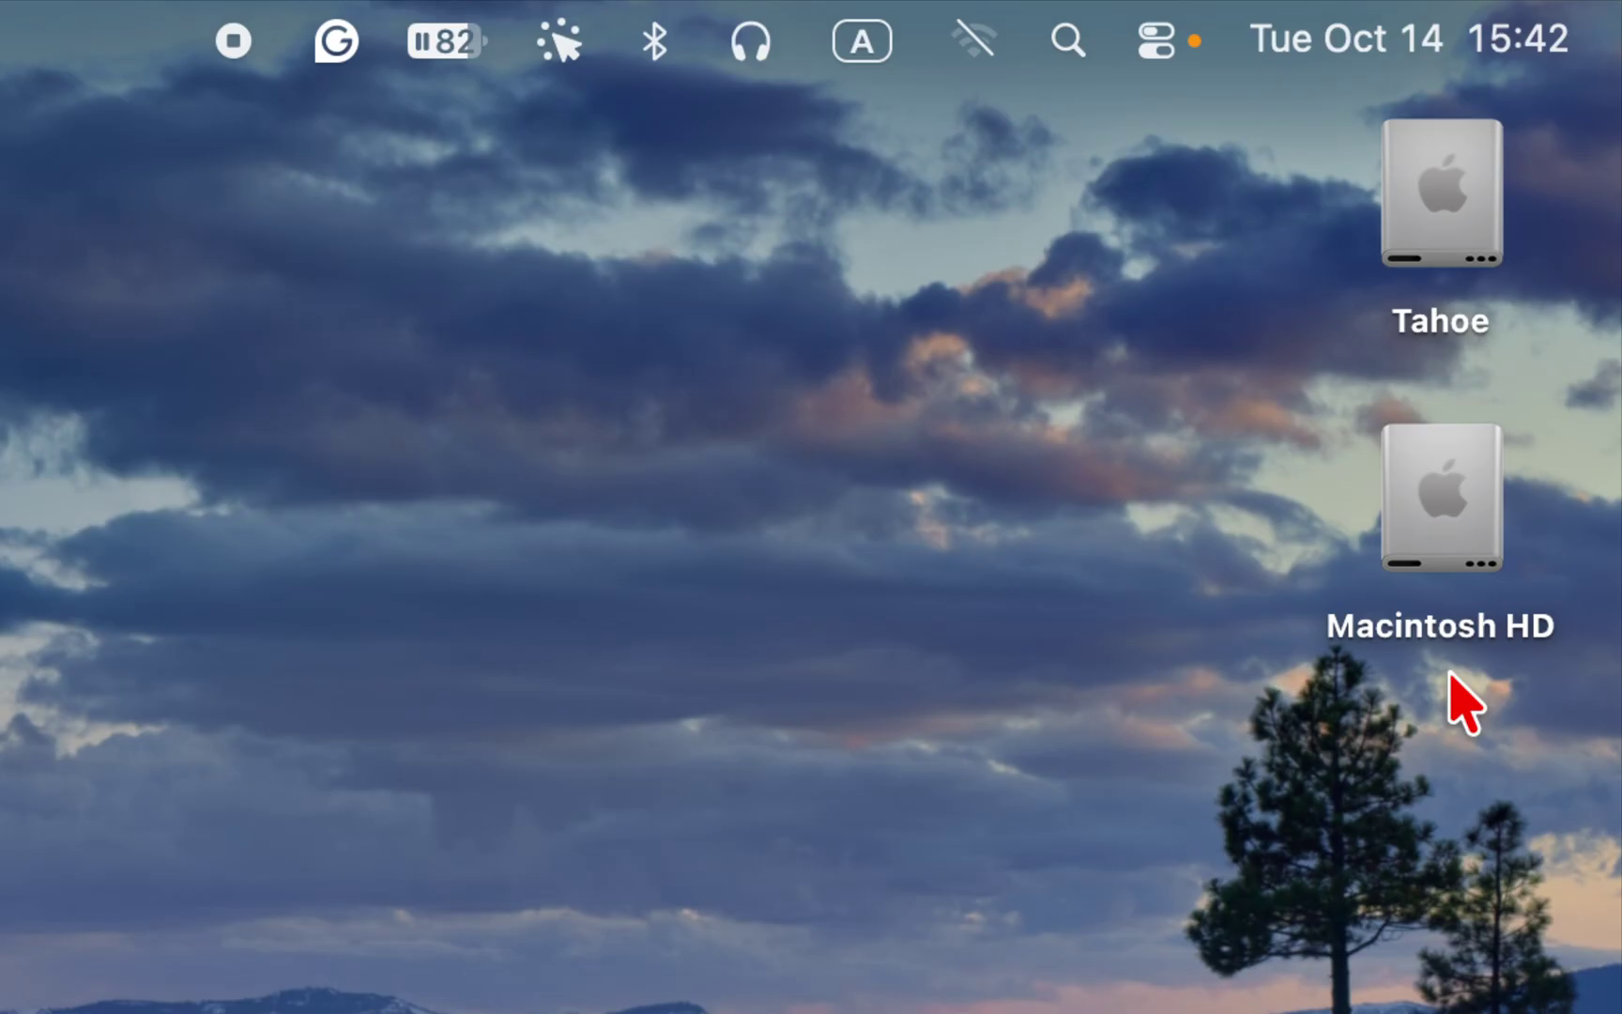
key("XF86MonBrightnessUp")
key("XF86MonBrightnessUp")
key("XF86MonBrightnessUp")
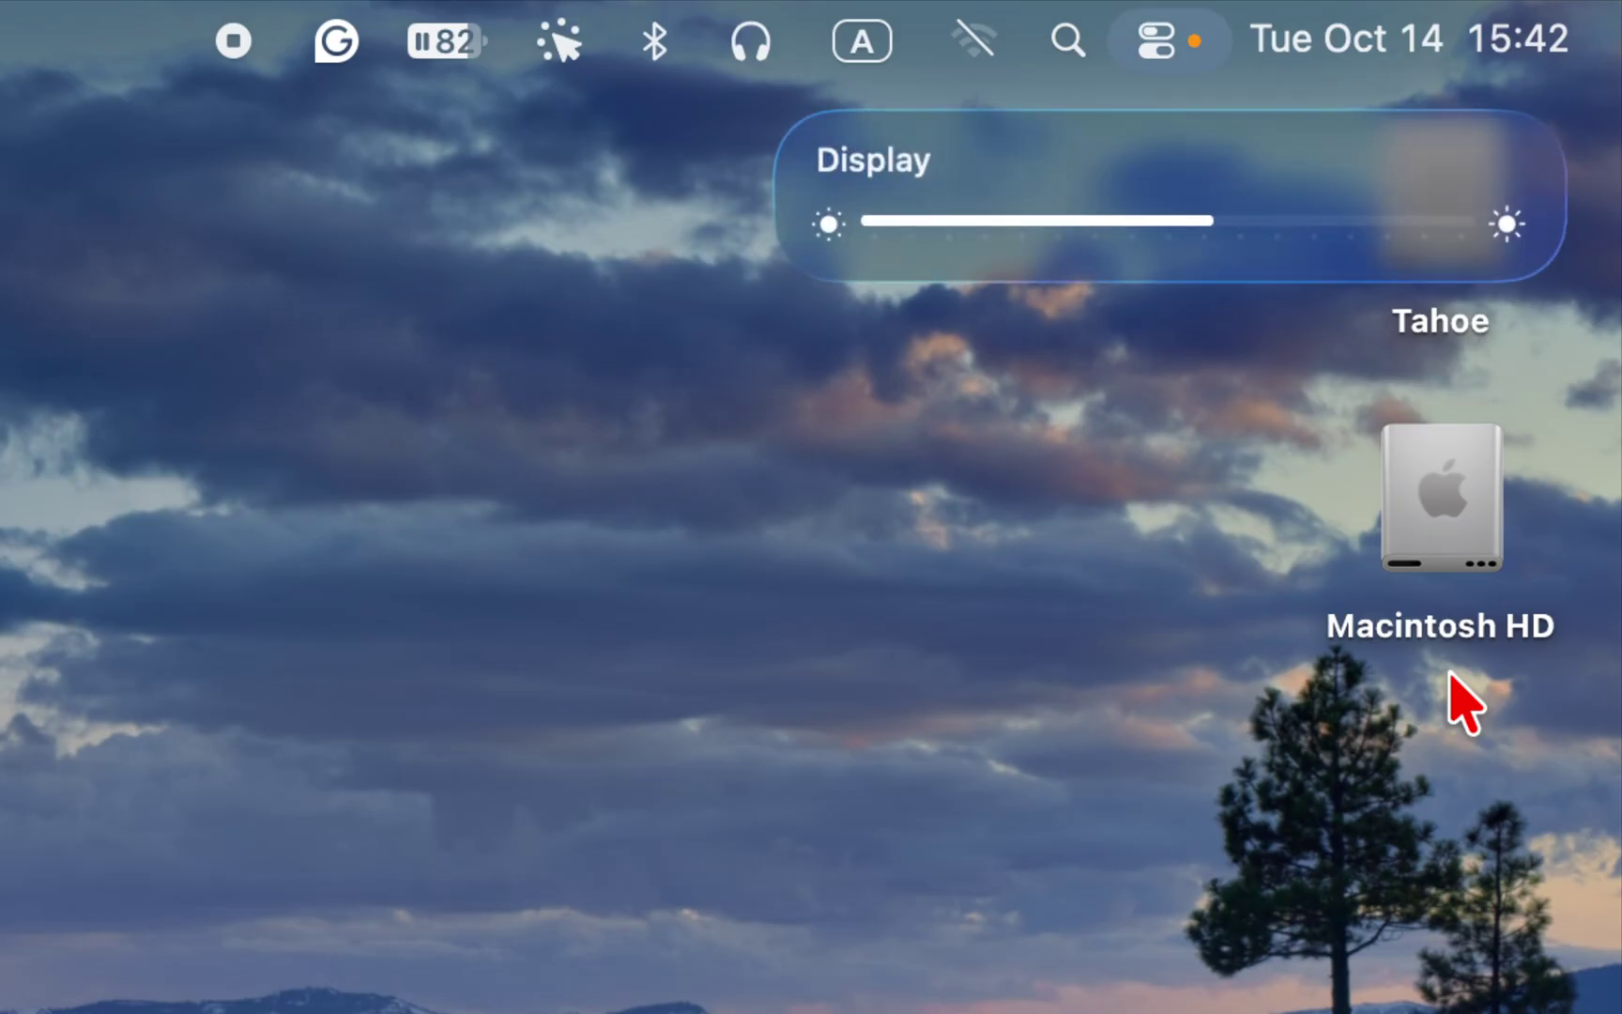
key("XF86MonBrightnessUp")
key("XF86MonBrightnessUp")
key("XF86MonBrightnessUp")
key("XF86MonBrightnessUp")
key("XF86MonBrightnessUp")
key("XF86MonBrightnessUp")
key("XF86MonBrightnessUp")
key("XF86MonBrightnessUp")
key("XF86MonBrightnessUp")
key("XF86MonBrightnessUp")
key("XF86MonBrightnessUp")
key("XF86MonBrightnessUp")
key("XF86MonBrightnessUp")
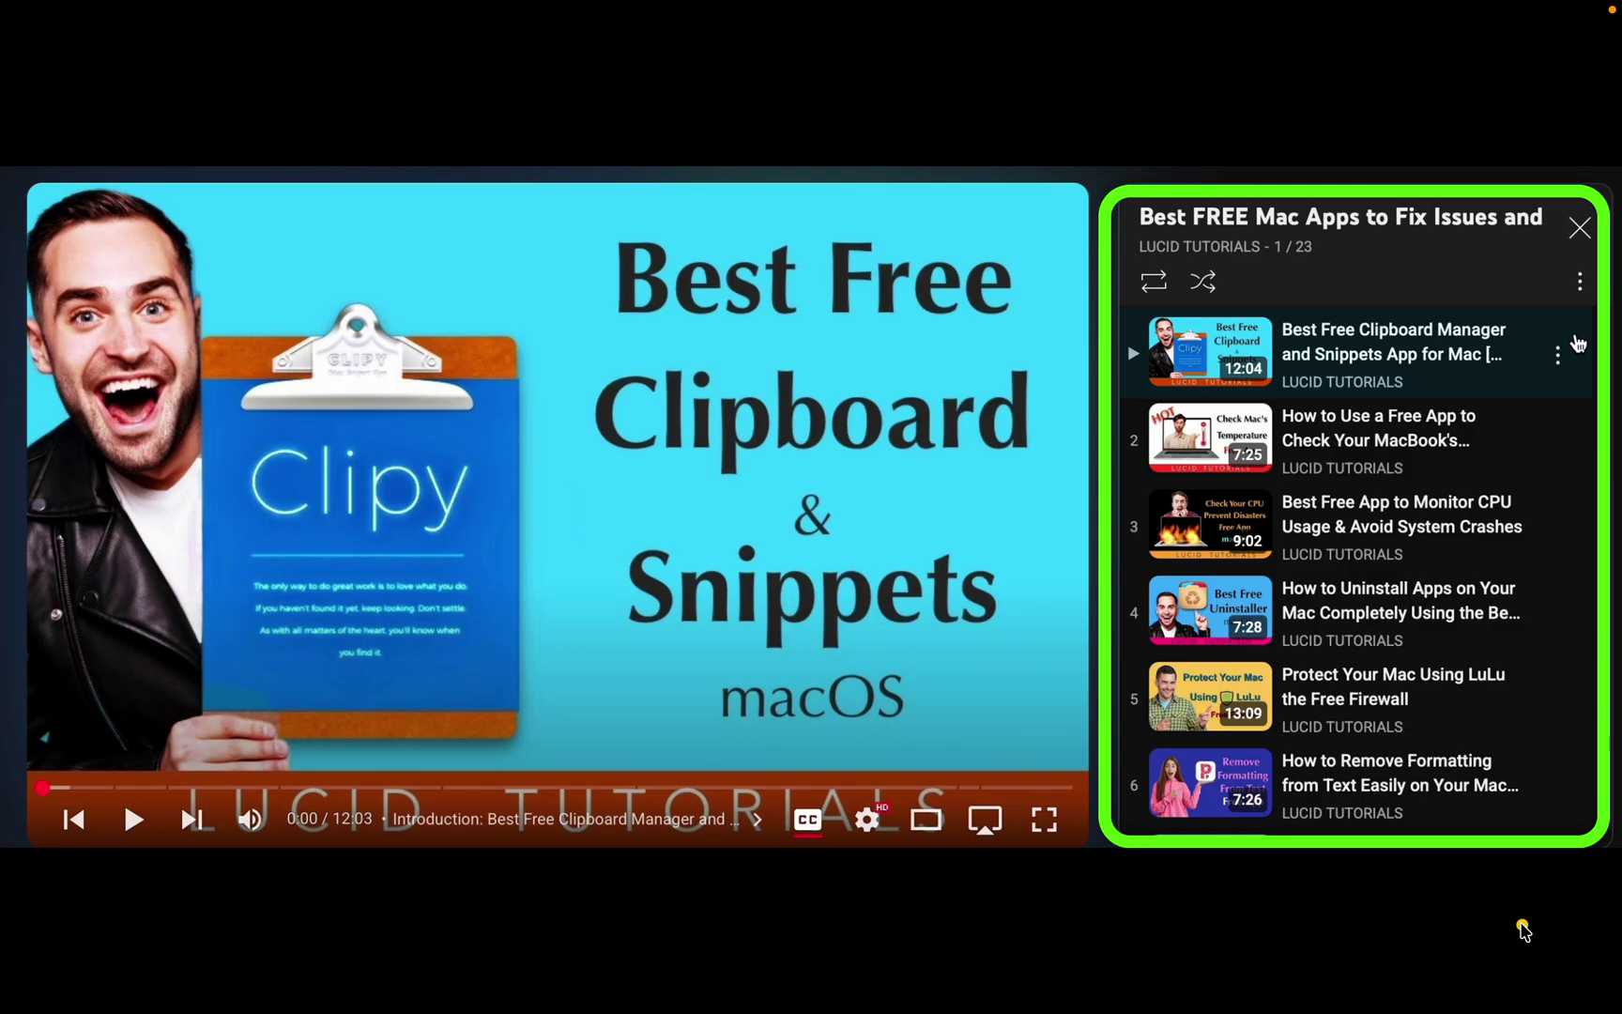
Bring up the paused Best Free Clipboard Manager video, with the 23-video Best FREE Mac Apps playlist beside it.
left_click_drag(1522, 941, 1443, 732)
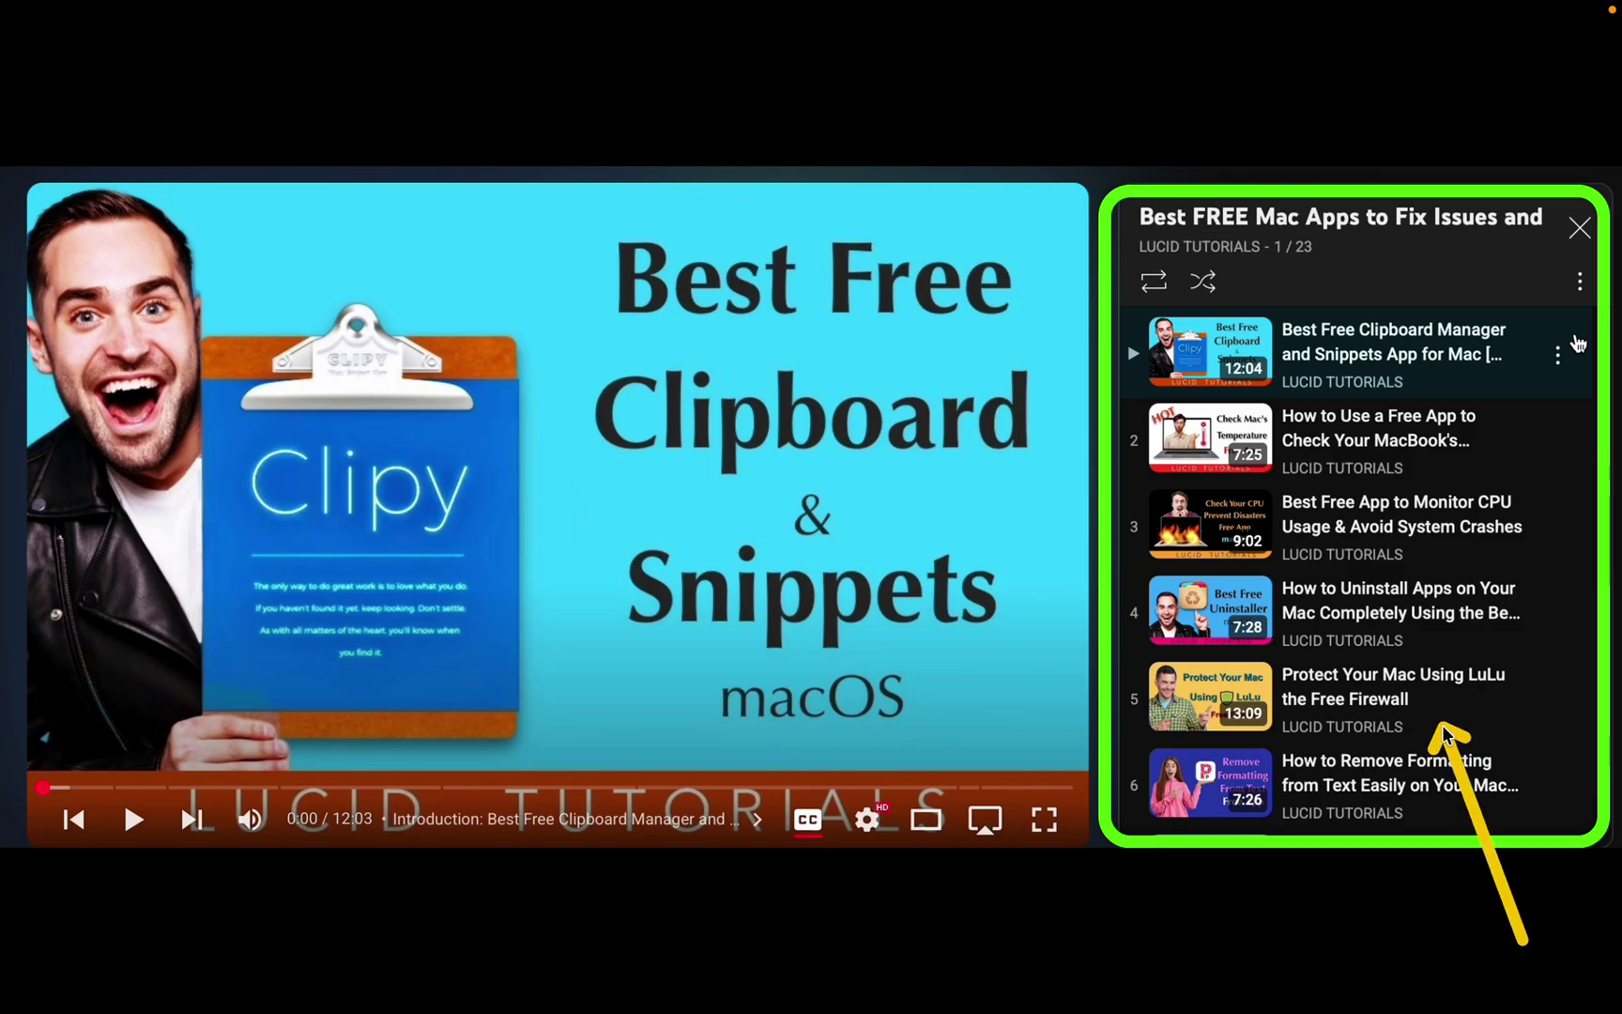